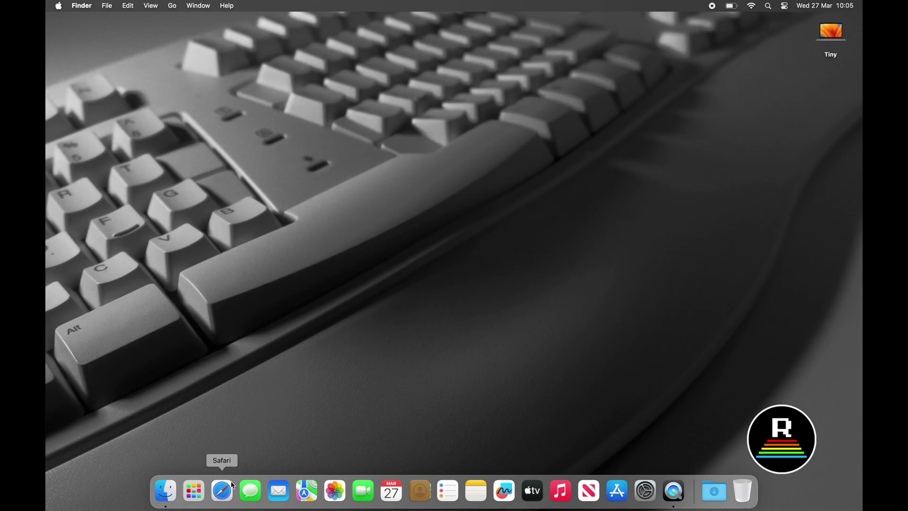
Open Safari, search Google for basiliskII, and accept all of Google's cookies.
{"action": "left_click", "coordinate": [233, 486]}
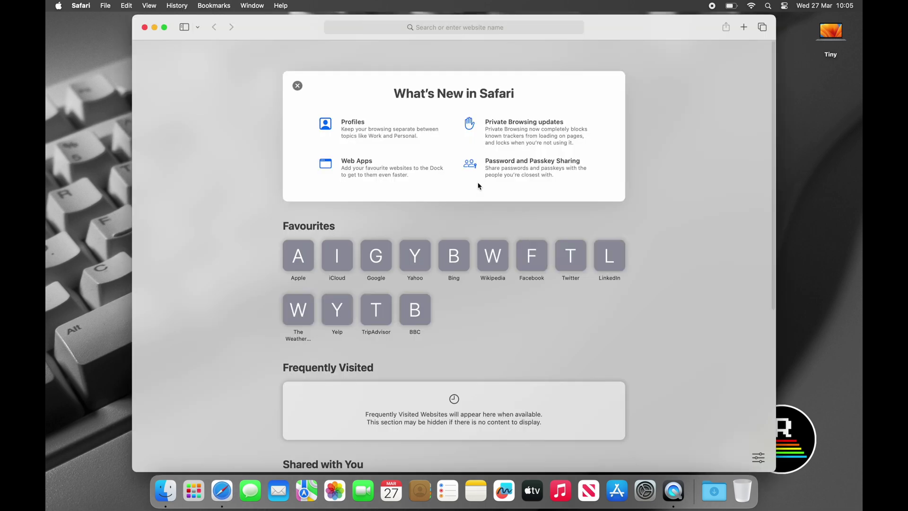
{"action": "left_click", "coordinate": [471, 33]}
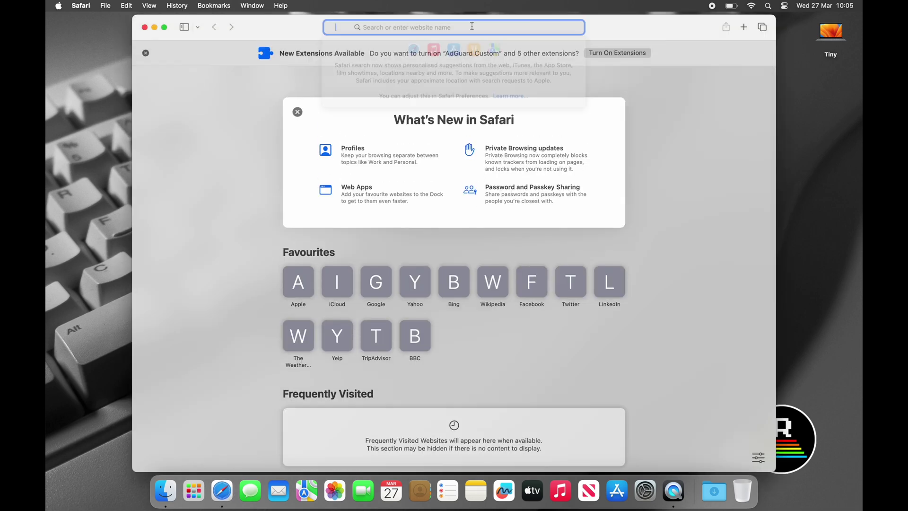
{"action": "type", "text": "basiliskII"}
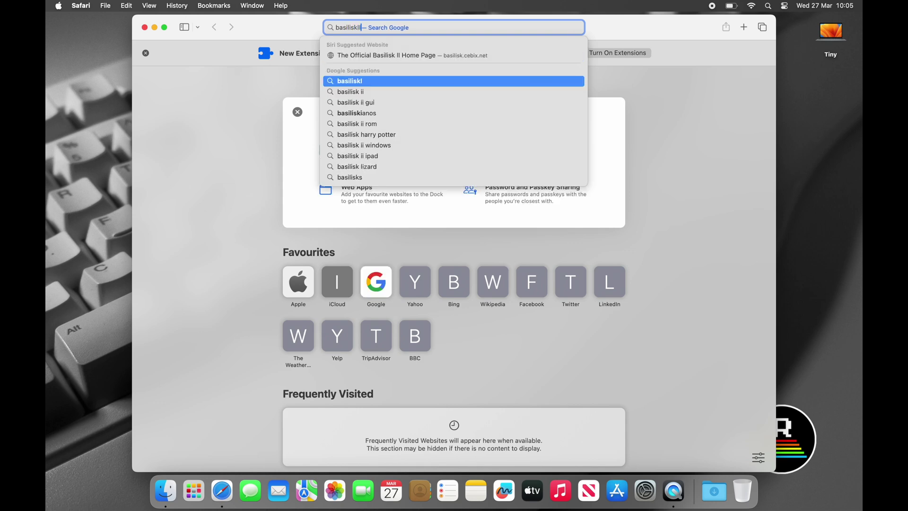
{"action": "key", "text": "Return"}
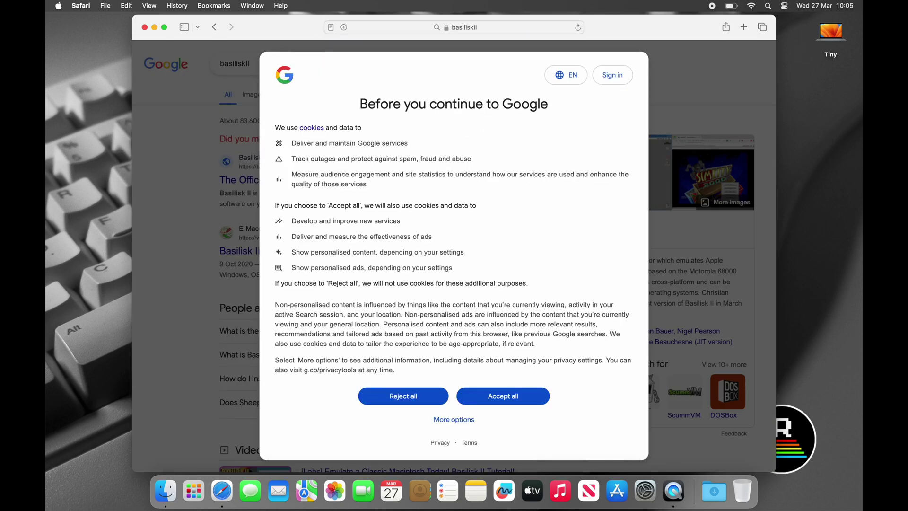
{"action": "left_click", "coordinate": [511, 397]}
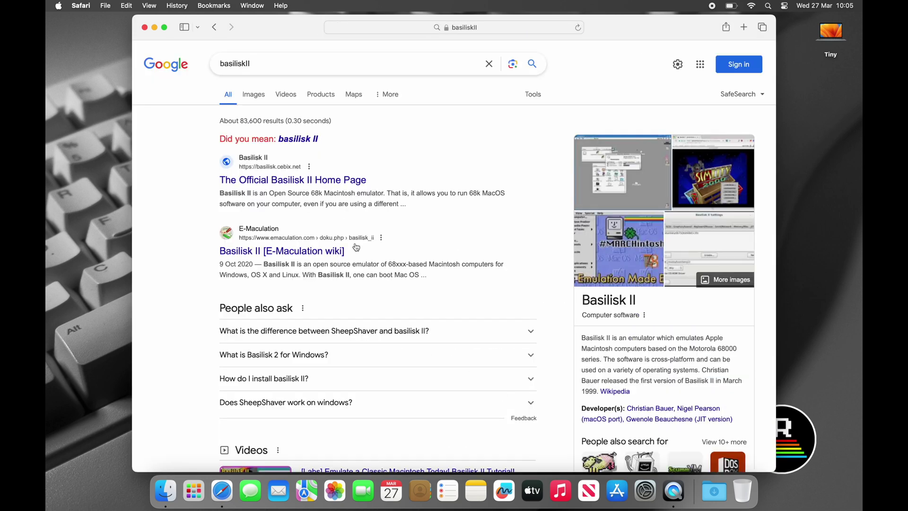
Check the download section of the official Basilisk II home page, then return to the Google results.
{"action": "left_click", "coordinate": [310, 181]}
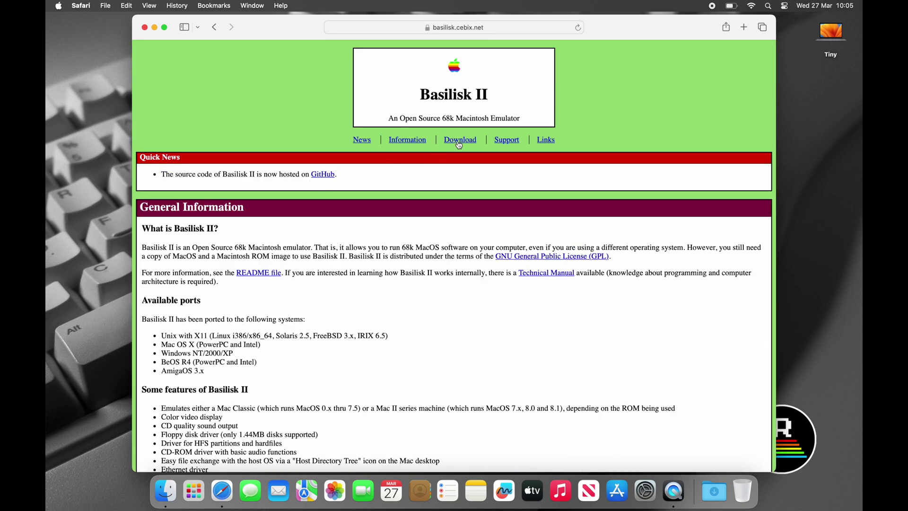
{"action": "left_click", "coordinate": [459, 145]}
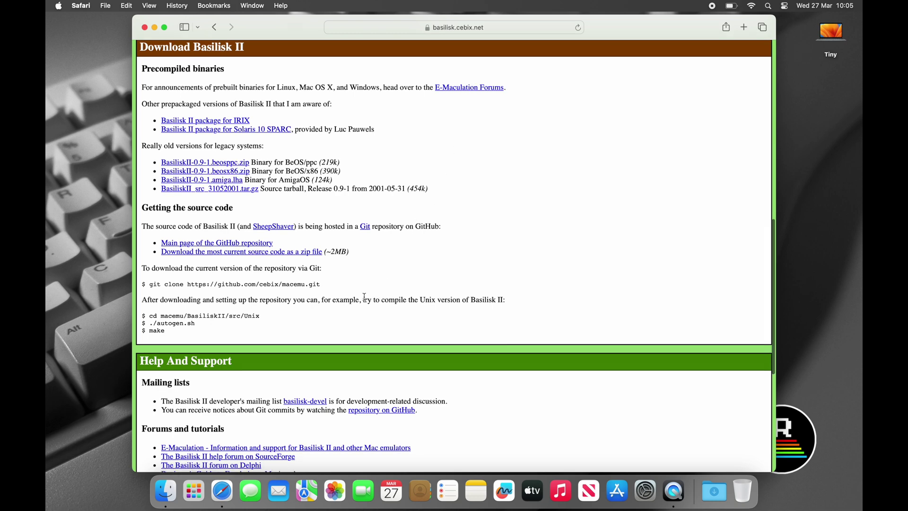
{"action": "scroll", "coordinate": [364, 297], "scroll_direction": "down", "scroll_amount": 3}
{"action": "scroll", "coordinate": [366, 299], "scroll_direction": "up", "scroll_amount": 3}
{"action": "scroll", "coordinate": [366, 300], "scroll_direction": "up", "scroll_amount": 1}
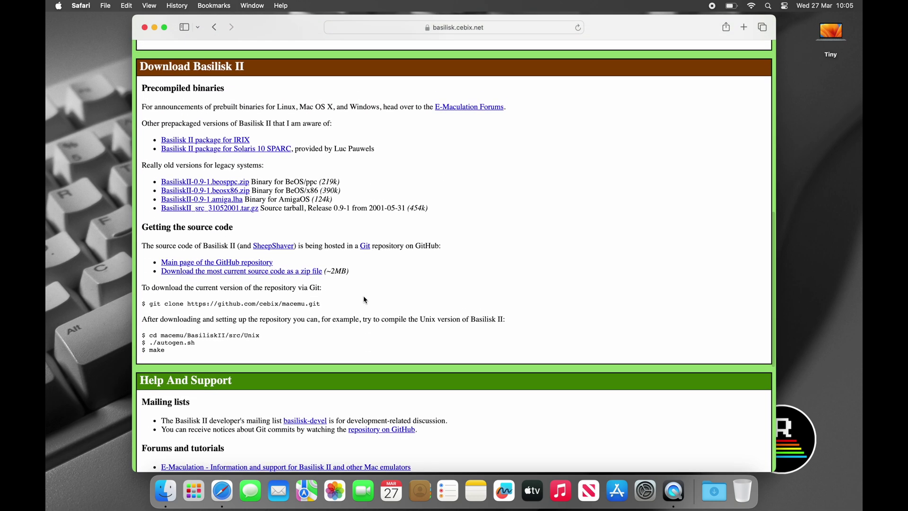
{"action": "left_click", "coordinate": [216, 28]}
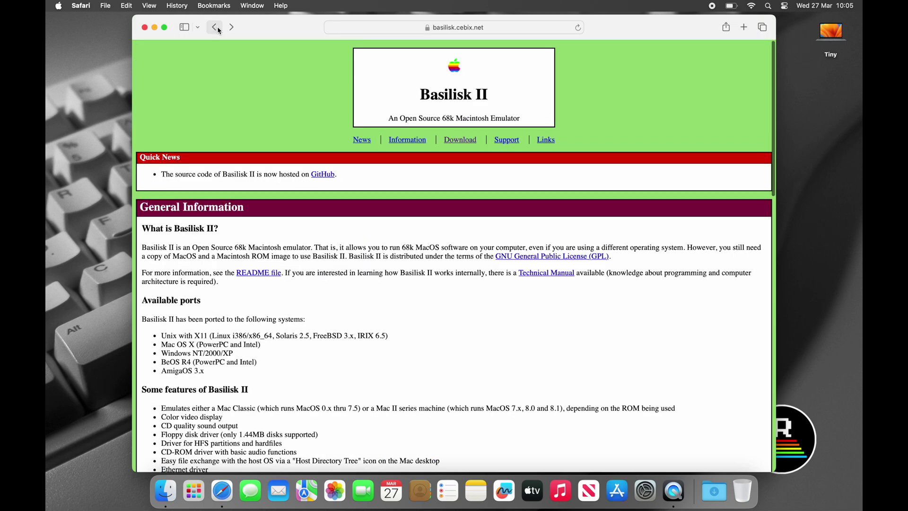
{"action": "left_click", "coordinate": [217, 29]}
Search Google for "basiliskII emaculation" and download the 28 February 2024 universal BasiliskII build from E-Maculation, allowing downloads from the site.
{"action": "left_click", "coordinate": [279, 68]}
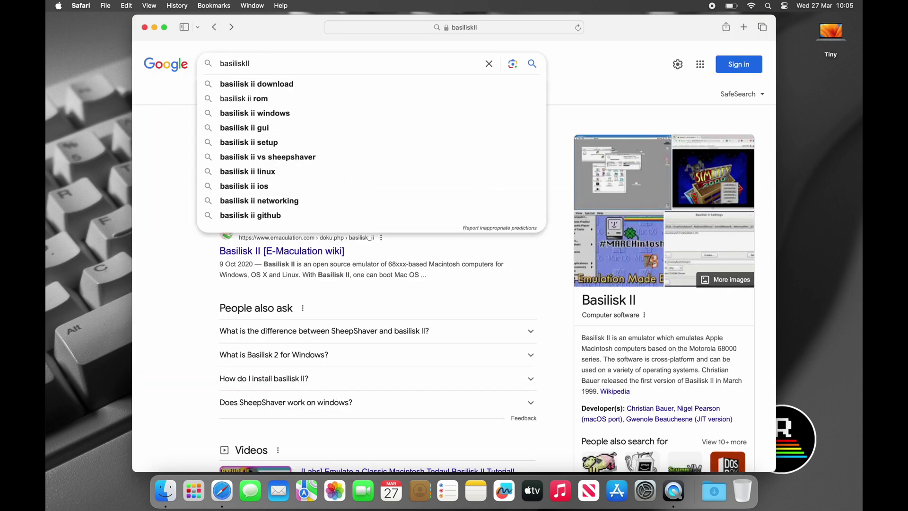
{"action": "type", "text": "emaculation"}
{"action": "key", "text": "Return"}
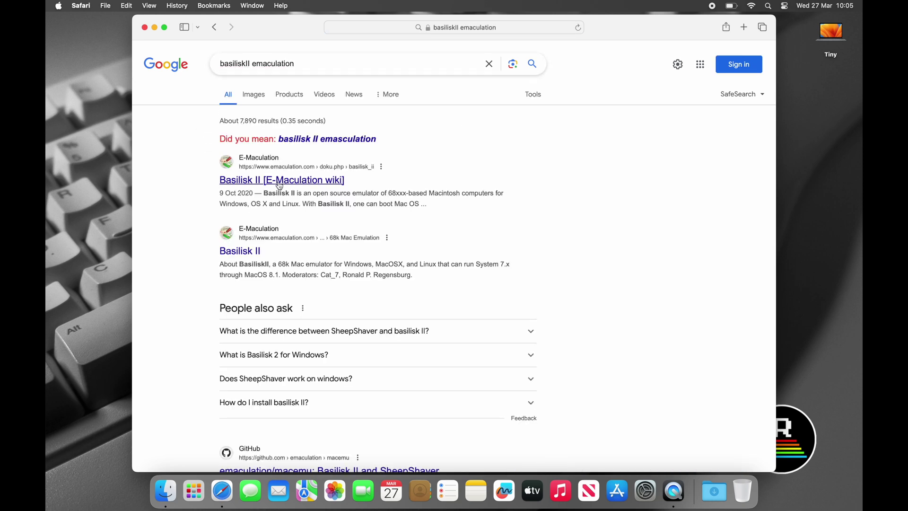
{"action": "left_click", "coordinate": [280, 184]}
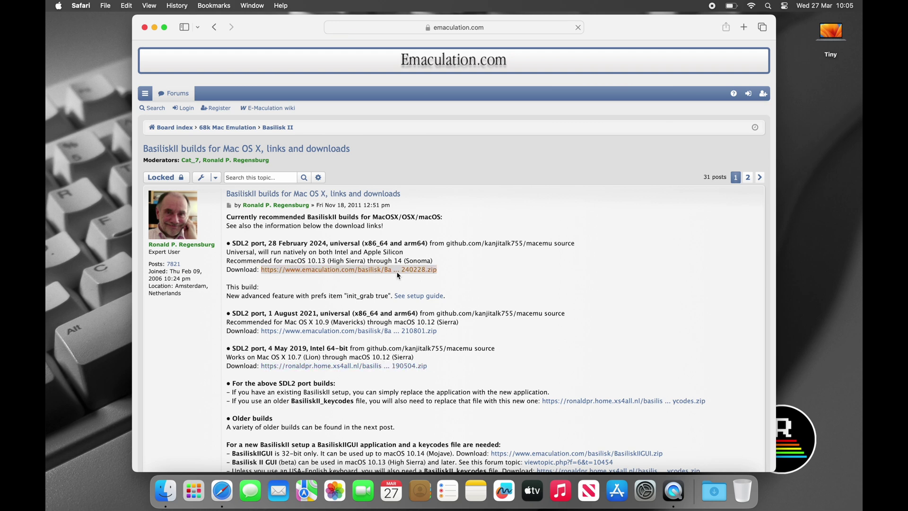
{"action": "left_click", "coordinate": [397, 276]}
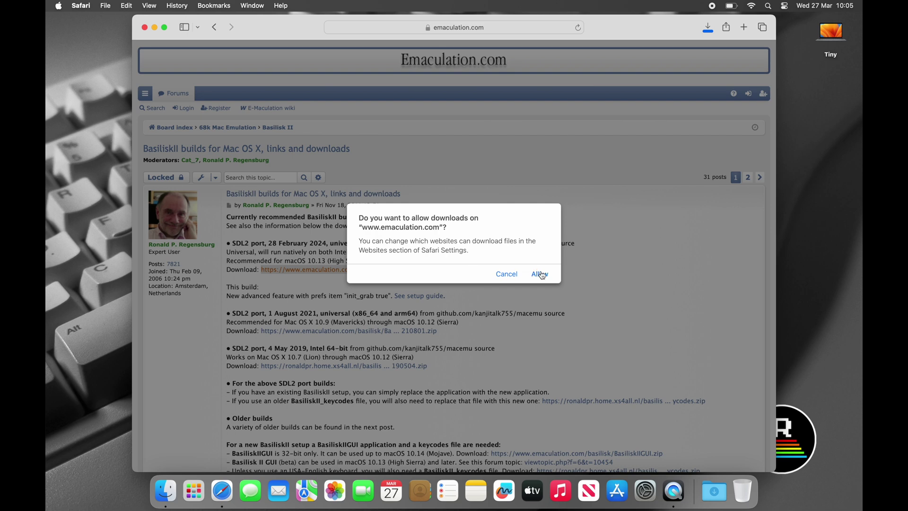
{"action": "left_click", "coordinate": [542, 275]}
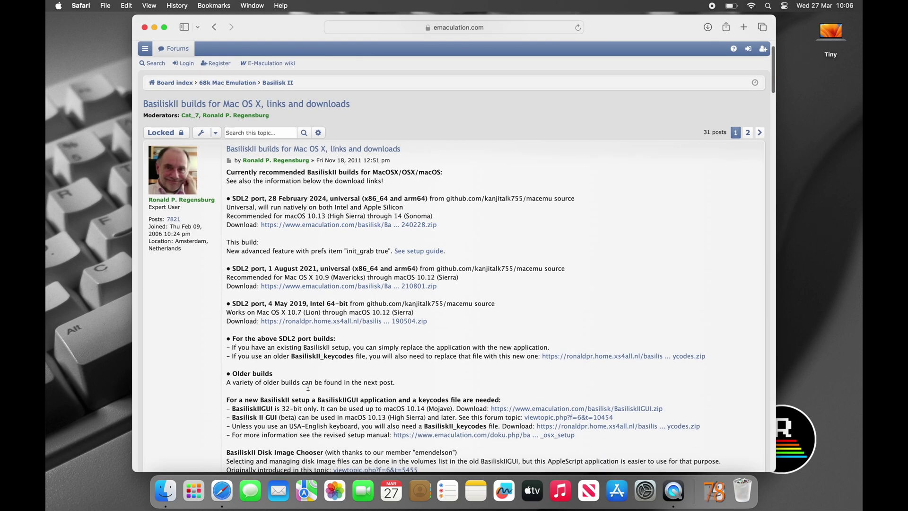
Download Basilisk II GUI version 0.22 from the beta version forum topic linked in the new setup notes.
{"action": "scroll", "coordinate": [308, 387], "scroll_direction": "down", "scroll_amount": 4}
{"action": "scroll", "coordinate": [308, 387], "scroll_direction": "down", "scroll_amount": 1}
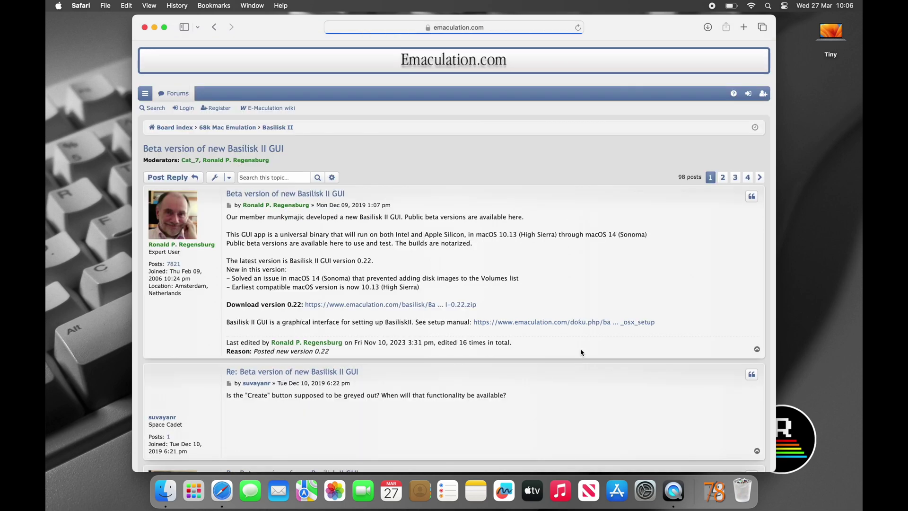
{"action": "left_click", "coordinate": [415, 304]}
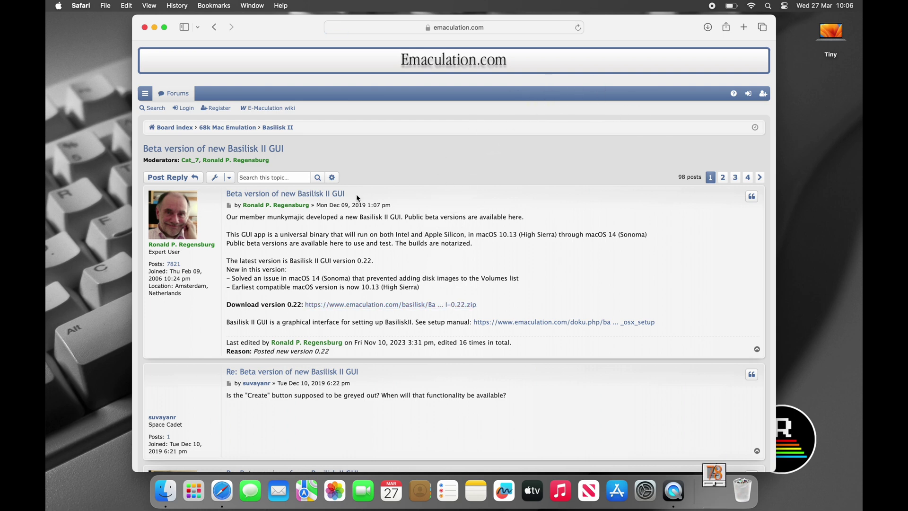
Search the web for "redundand robot sheepshaver" and open Redundant Robot's SheepShaver page.
{"action": "left_click", "coordinate": [372, 30]}
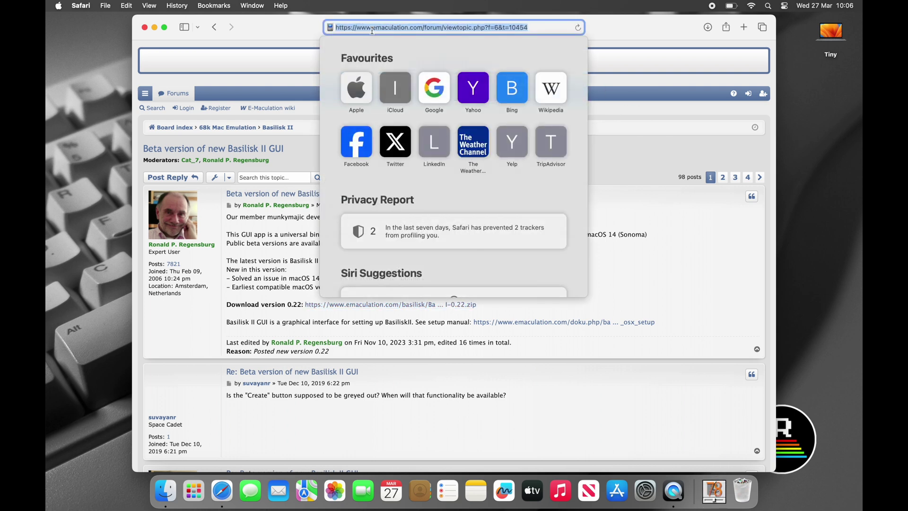
{"action": "type", "text": "redunda"}
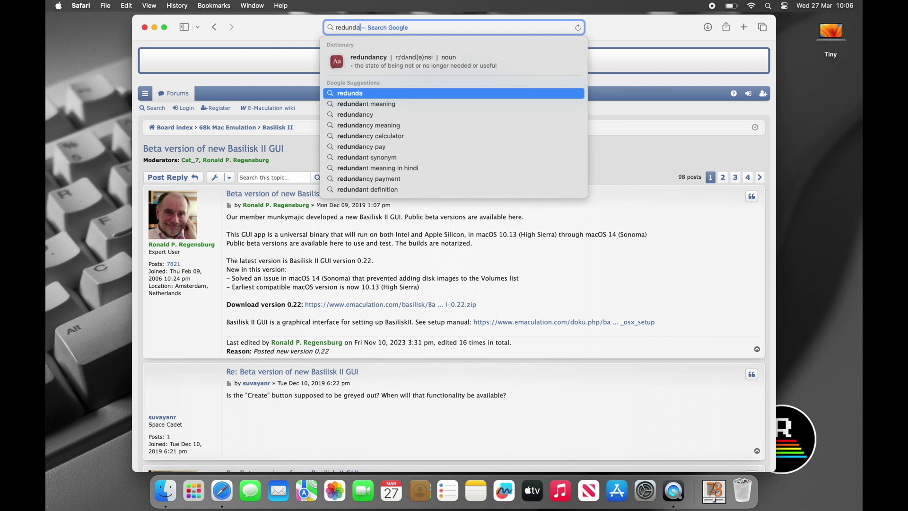
{"action": "type", "text": "nd robot "}
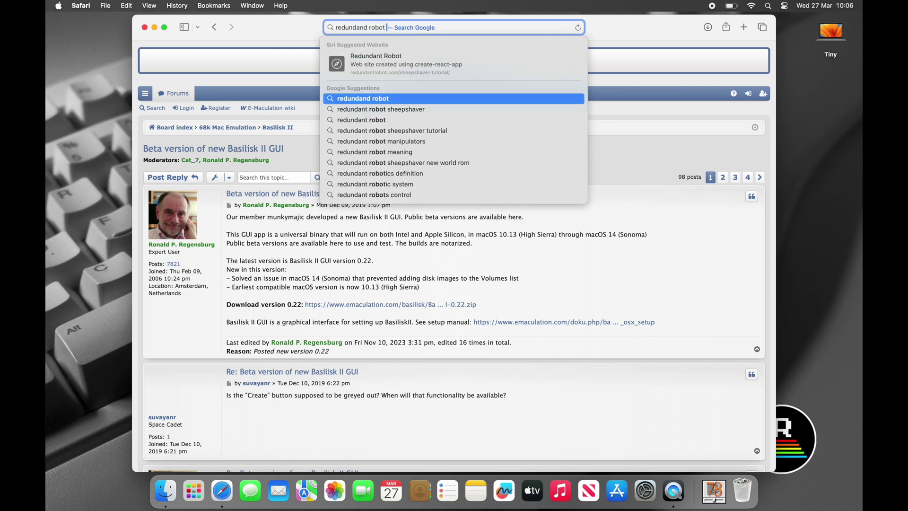
{"action": "type", "text": "sheepshaver"}
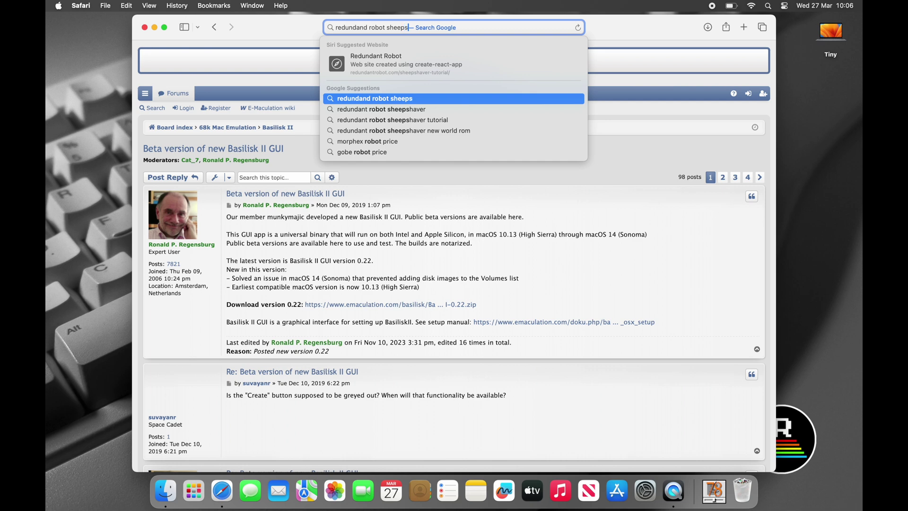
{"action": "key", "text": "Return"}
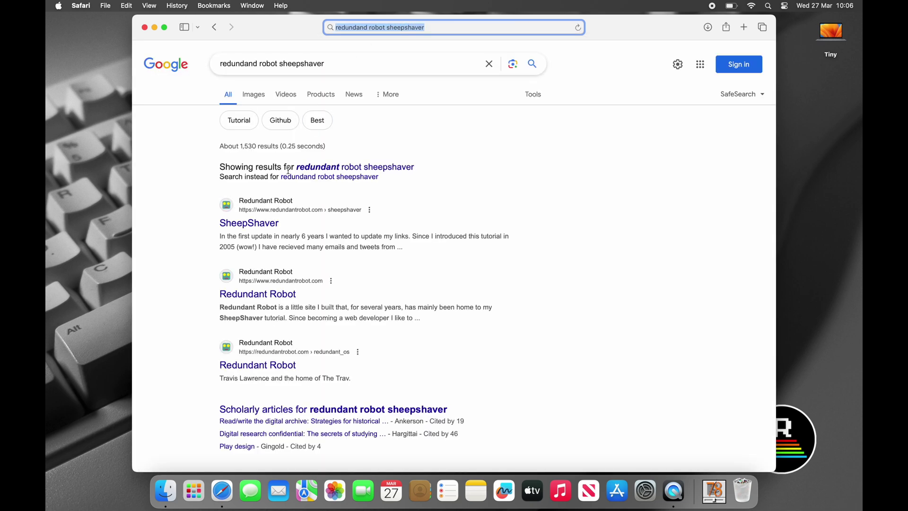
{"action": "left_click", "coordinate": [259, 223]}
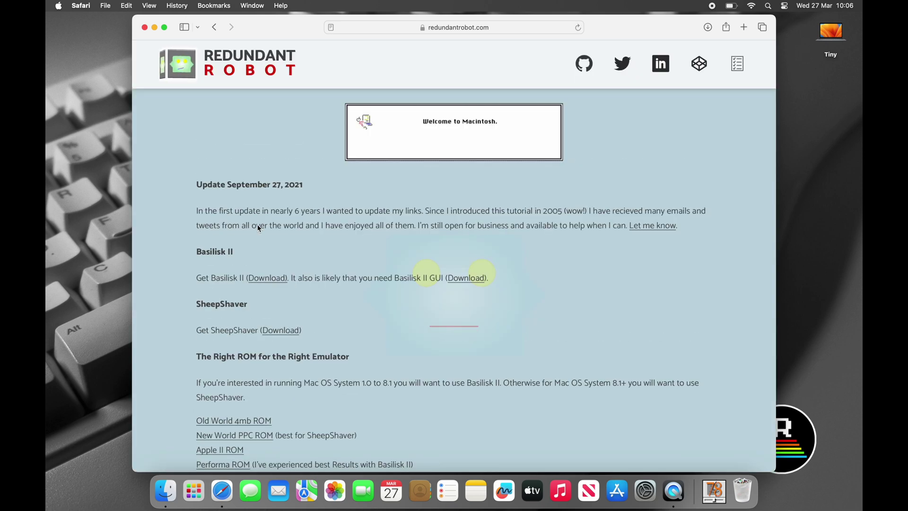
Download the Performa ROM from the page's ROM list, allowing downloads from redundantrobot.com.
{"action": "scroll", "coordinate": [323, 307], "scroll_direction": "down", "scroll_amount": 3}
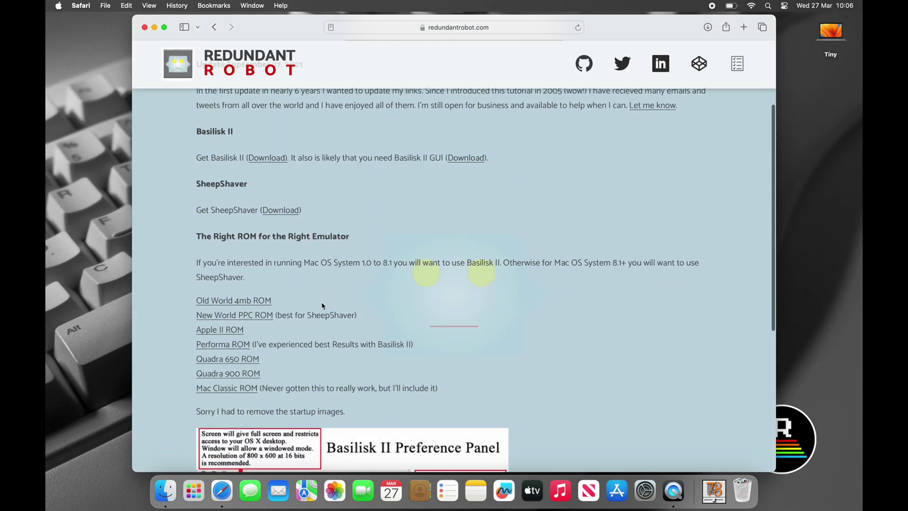
{"action": "left_click", "coordinate": [232, 348]}
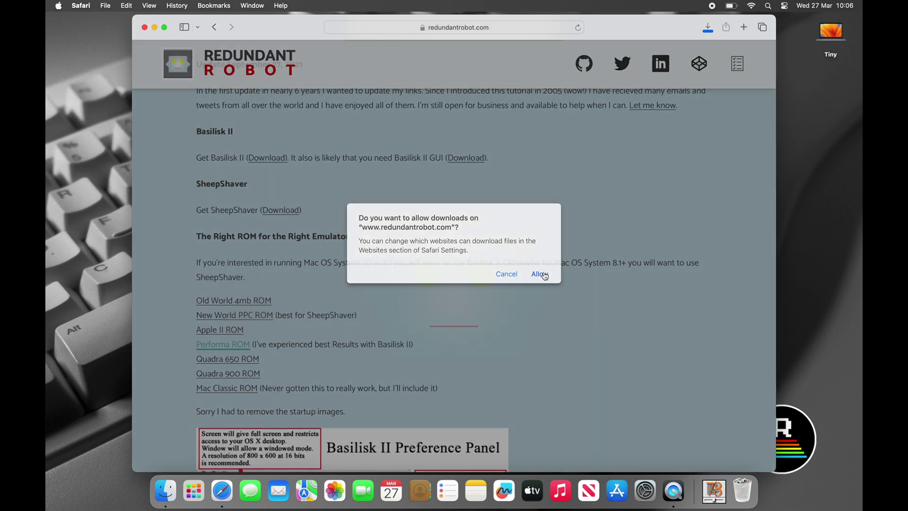
{"action": "left_click", "coordinate": [543, 274]}
{"action": "scroll", "coordinate": [475, 307], "scroll_direction": "down", "scroll_amount": 3}
Go to winworldpc.com and consent to the site's use of personal data.
{"action": "left_click", "coordinate": [495, 29]}
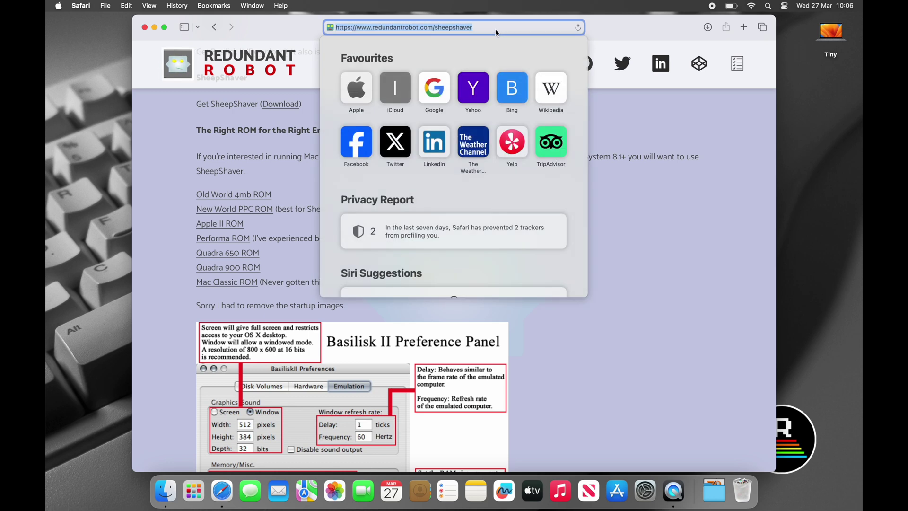
{"action": "type", "text": "winworldpc.com"}
{"action": "key", "text": "Return"}
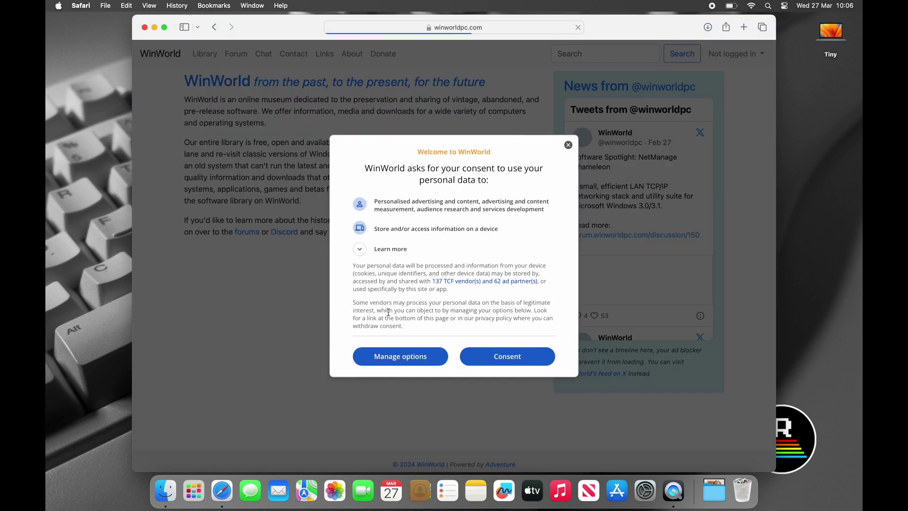
{"action": "left_click", "coordinate": [500, 357]}
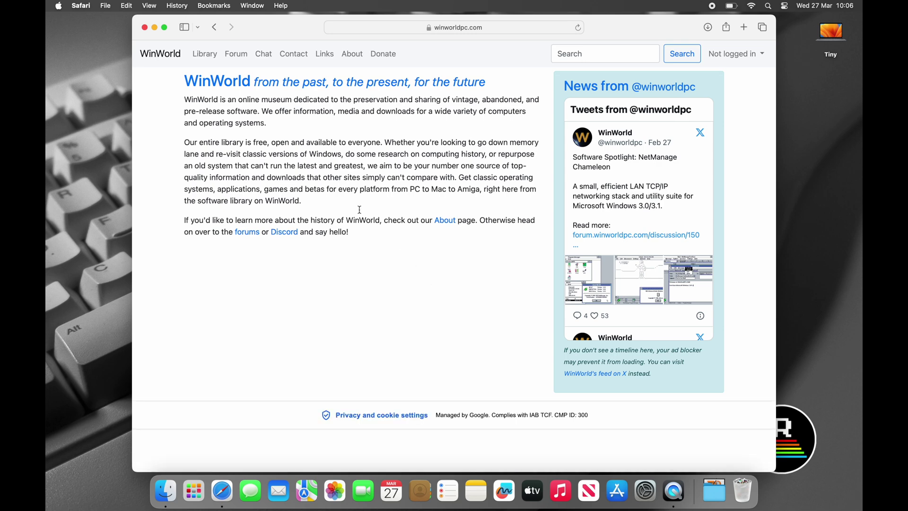
Open Mac OS 8 in the WinWorld library and select the 8.1 release.
{"action": "left_click", "coordinate": [208, 55]}
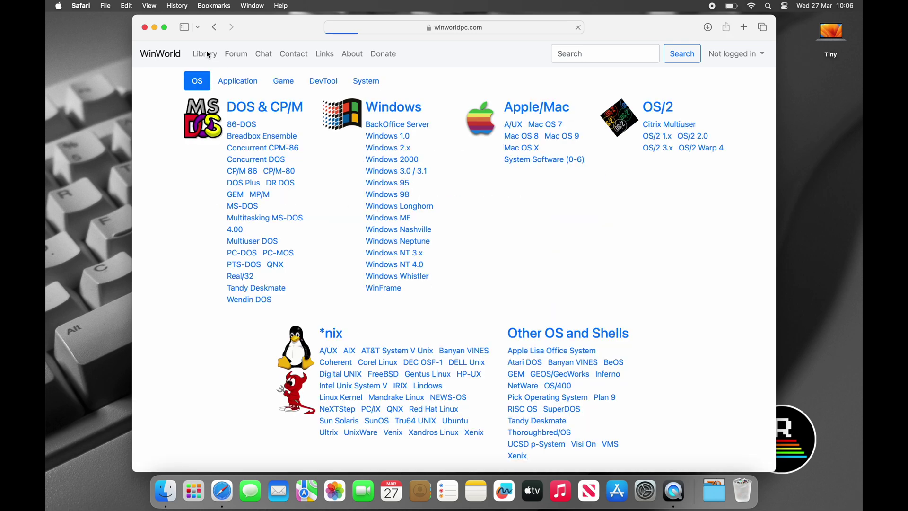
{"action": "left_click", "coordinate": [535, 138]}
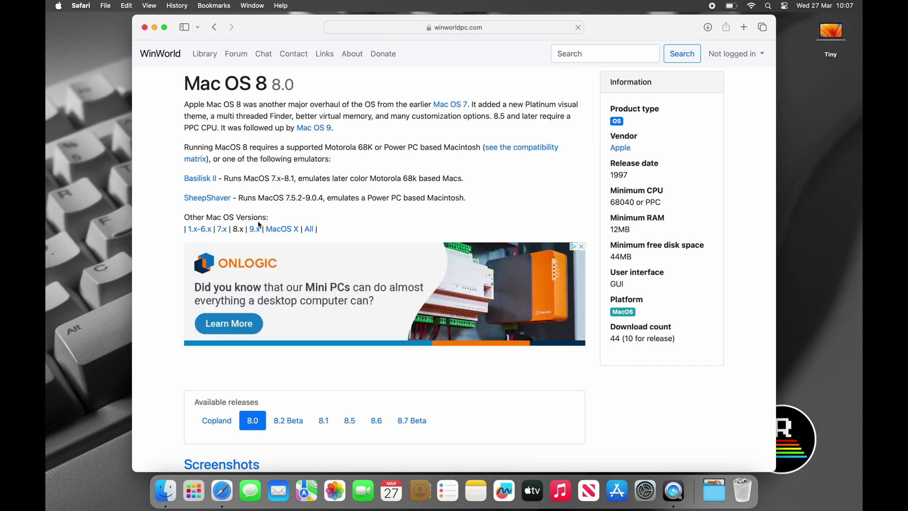
{"action": "scroll", "coordinate": [305, 339], "scroll_direction": "down", "scroll_amount": 1}
{"action": "scroll", "coordinate": [305, 339], "scroll_direction": "down", "scroll_amount": 4}
{"action": "left_click", "coordinate": [327, 317]}
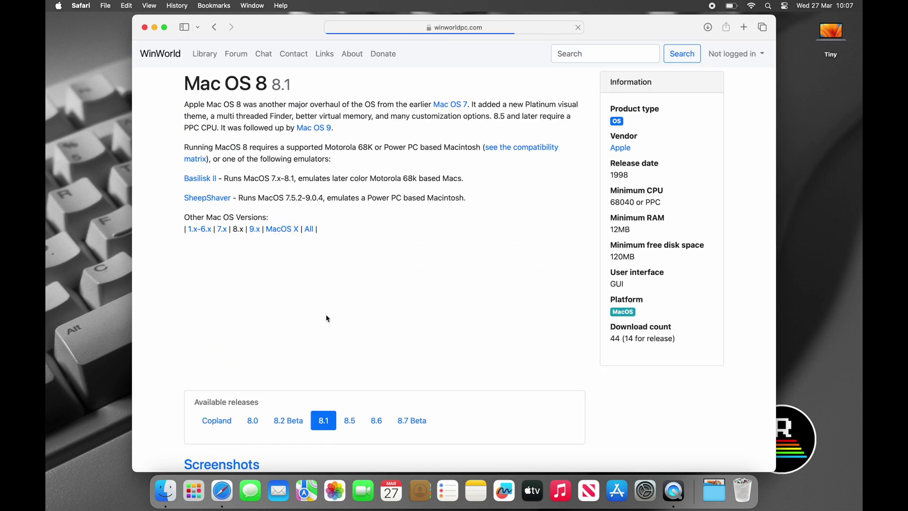
Download the Apple Mac OS 8.1 (ISO) archive, allowing downloads from winworldpc.com.
{"action": "scroll", "coordinate": [194, 396], "scroll_direction": "down", "scroll_amount": 10}
{"action": "scroll", "coordinate": [194, 395], "scroll_direction": "down", "scroll_amount": 12}
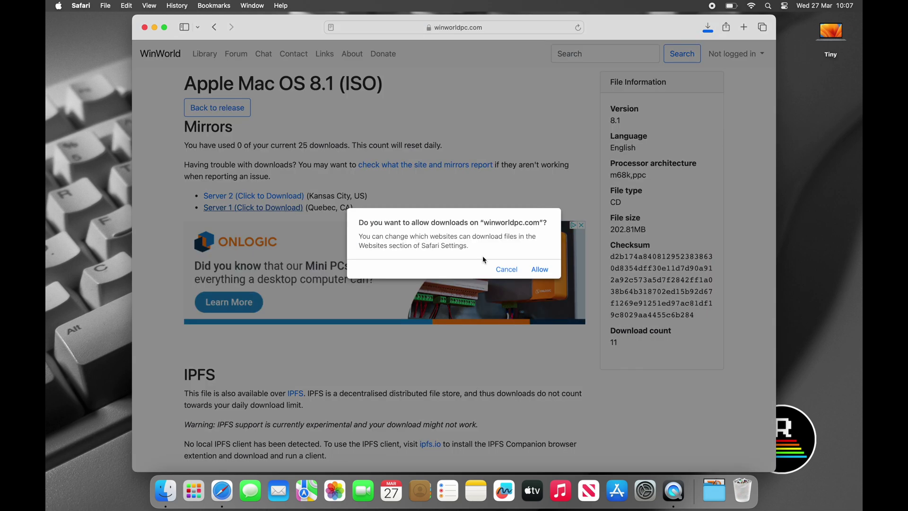
{"action": "left_click", "coordinate": [538, 269]}
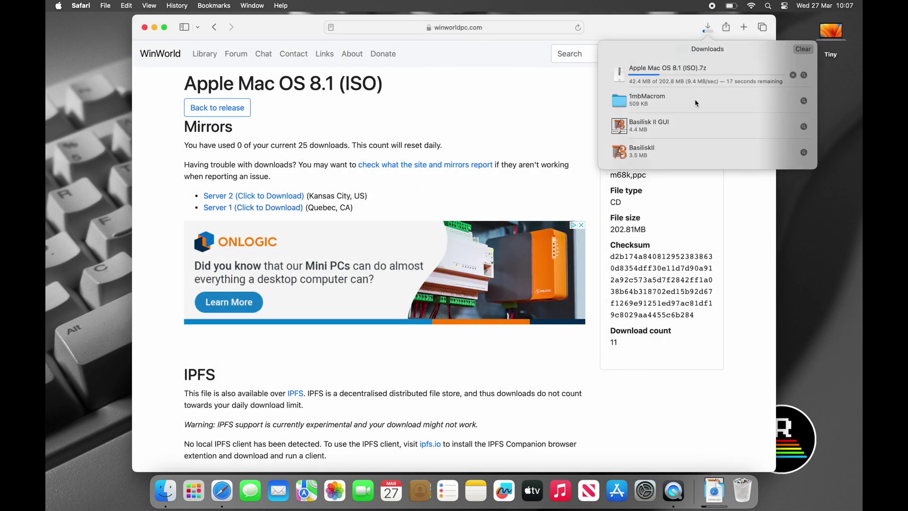
Open macintoshgarden.org in a new tab and search the site for Aaron.
{"action": "left_click", "coordinate": [743, 27]}
{"action": "type", "text": "macintos"}
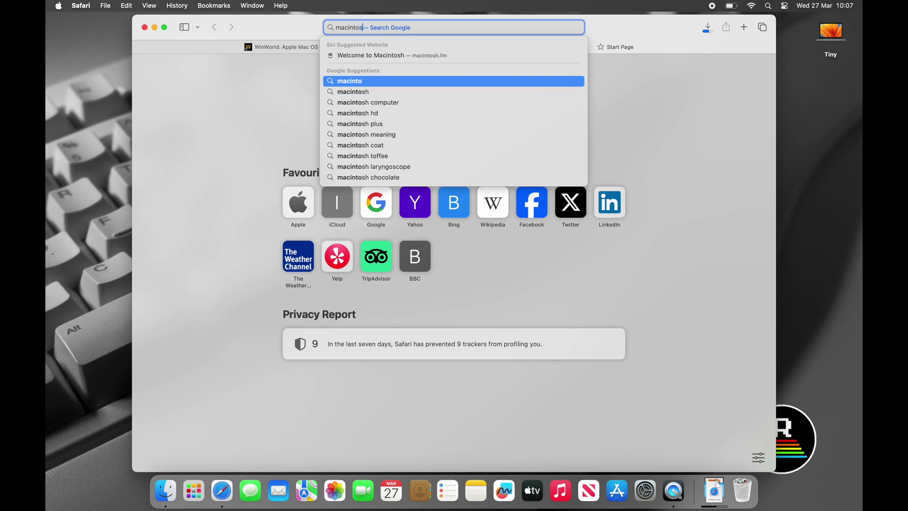
{"action": "type", "text": "hgarden.org"}
{"action": "key", "text": "Return"}
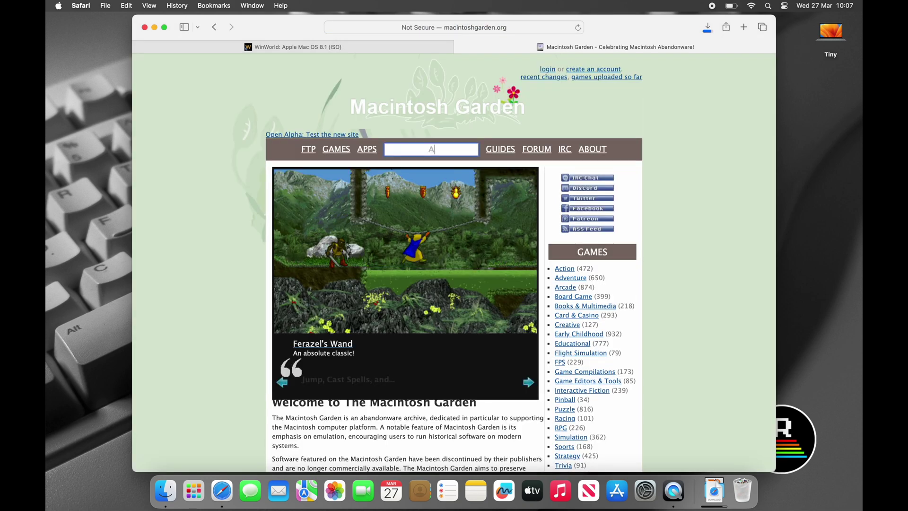
{"action": "type", "text": "AARON"}
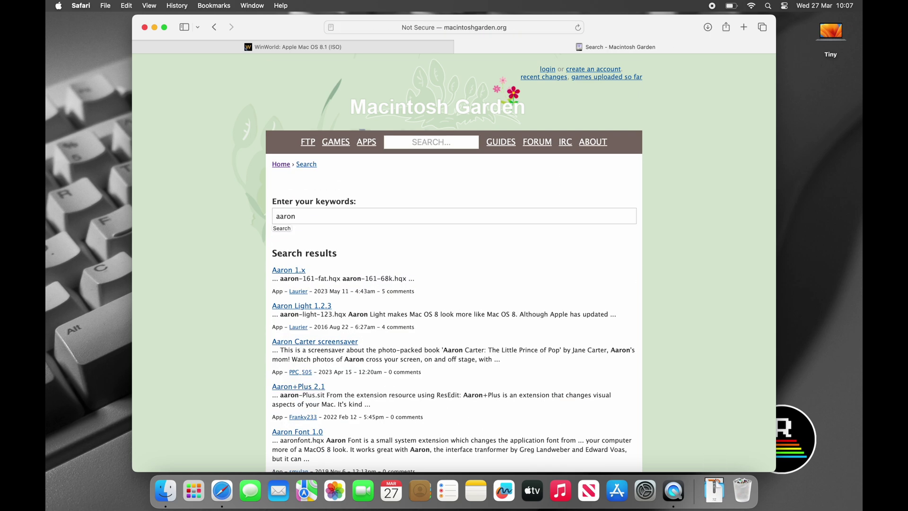
Open the Aaron 1.x entry and download aaron-161-fat.hqx, allowing downloads from macintoshgarden.org.
{"action": "left_click", "coordinate": [293, 271]}
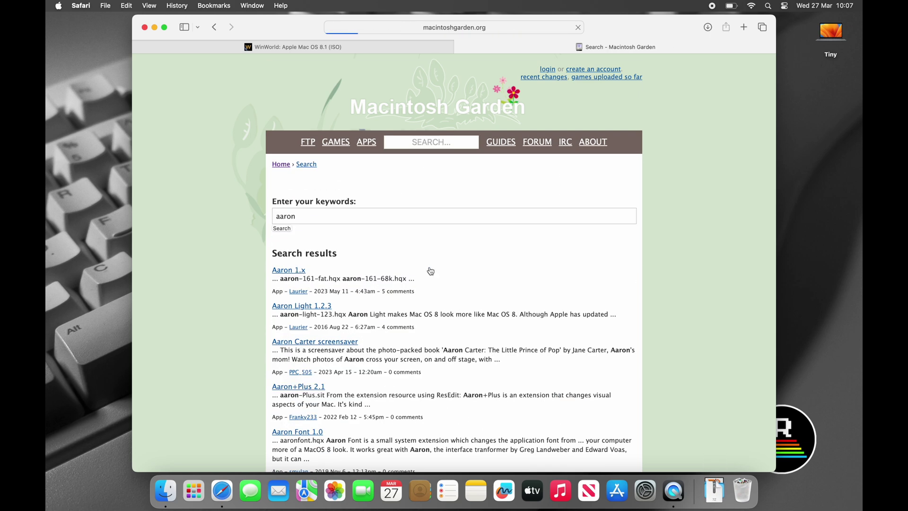
{"action": "left_click", "coordinate": [490, 288]}
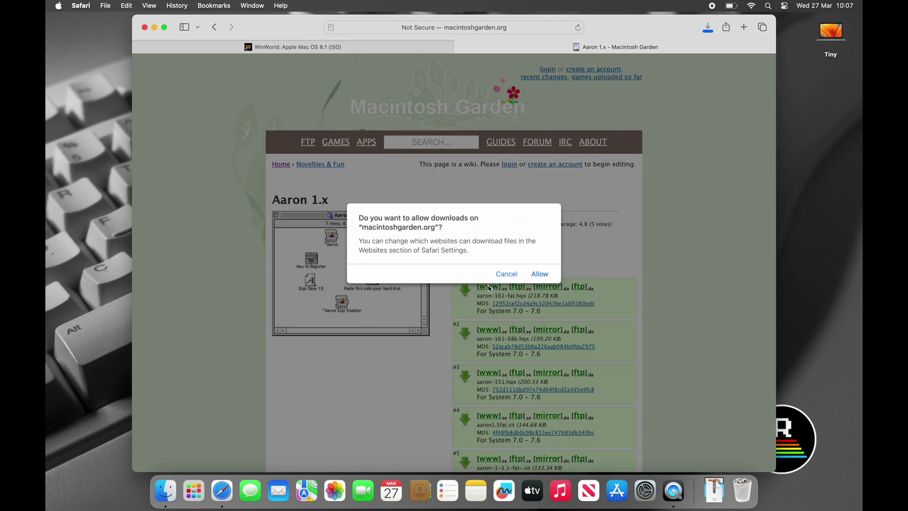
{"action": "left_click", "coordinate": [540, 275]}
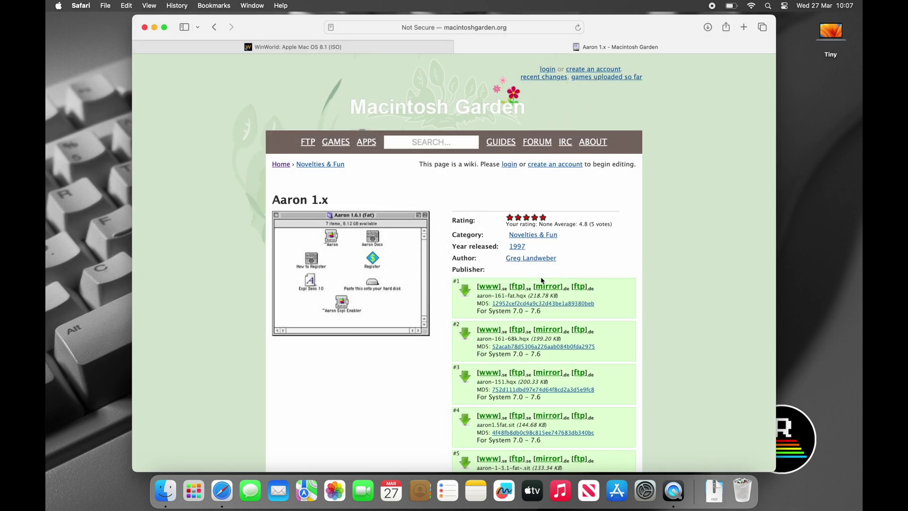
Search the web for "apple diskjockey" in a new tab and open the Disk Jockey site at diskjockey.onegeekarmy.eu.
{"action": "left_click", "coordinate": [744, 27]}
{"action": "type", "text": "a"}
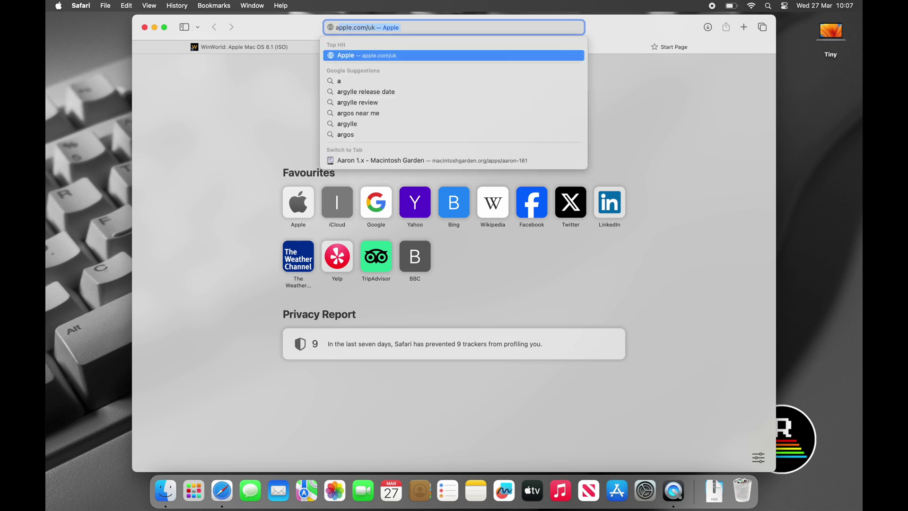
{"action": "type", "text": "pple diskjockey"}
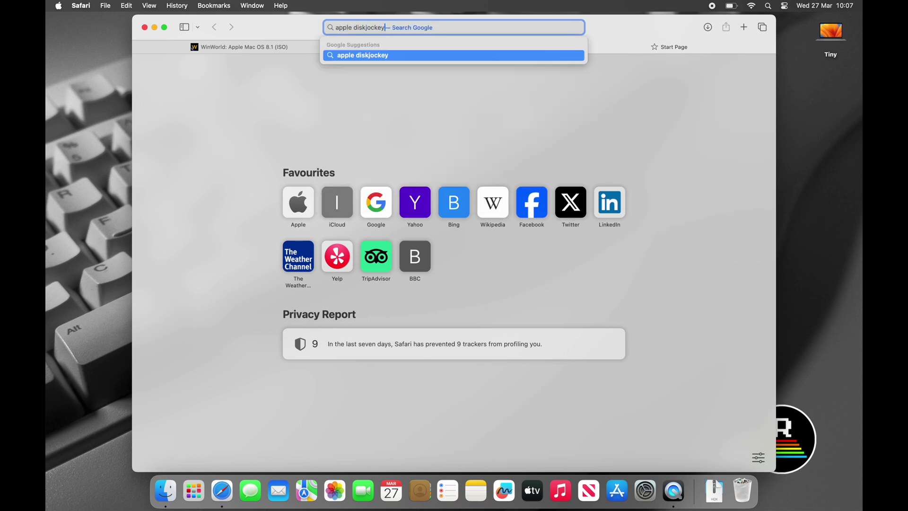
{"action": "key", "text": "Return"}
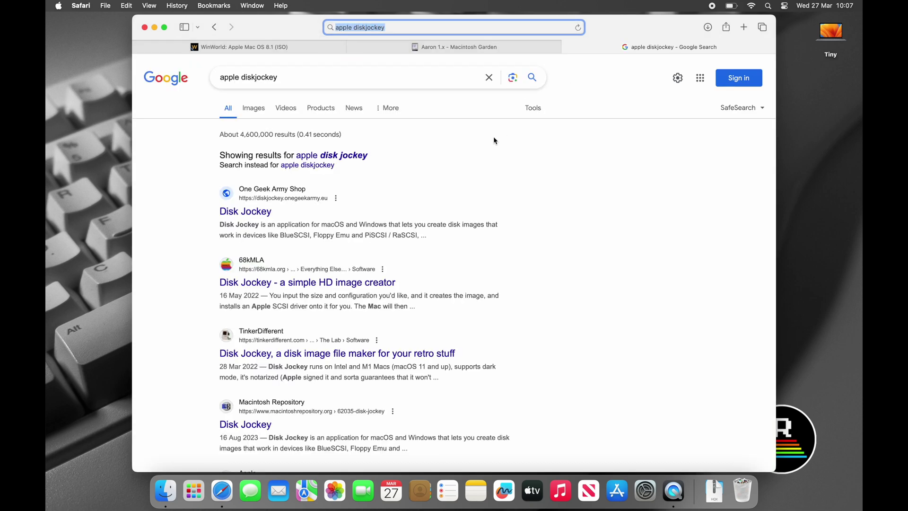
{"action": "left_click", "coordinate": [243, 212]}
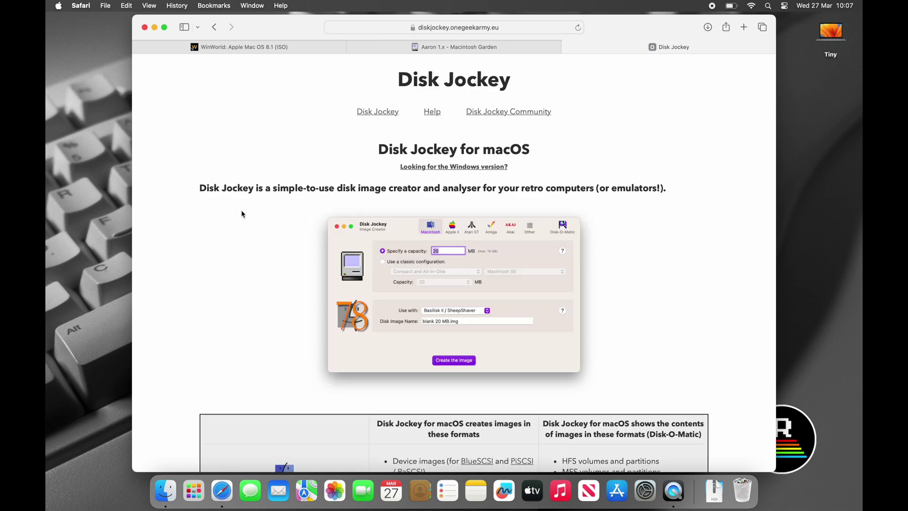
Download Disk Jockey 3.0 for macOS 10.13 to 14, allowing downloads from diskjockey.onegeekarmy.eu.
{"action": "scroll", "coordinate": [305, 231], "scroll_direction": "down", "scroll_amount": 2}
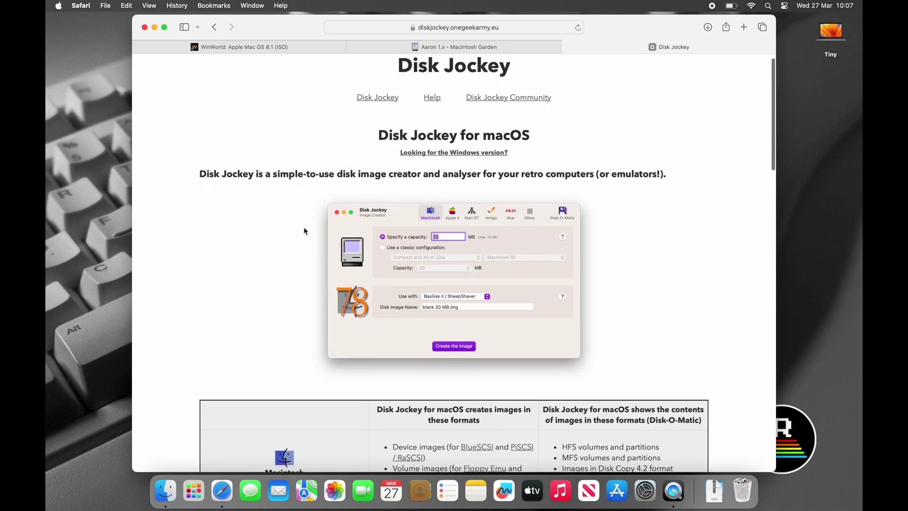
{"action": "scroll", "coordinate": [305, 229], "scroll_direction": "down", "scroll_amount": 5}
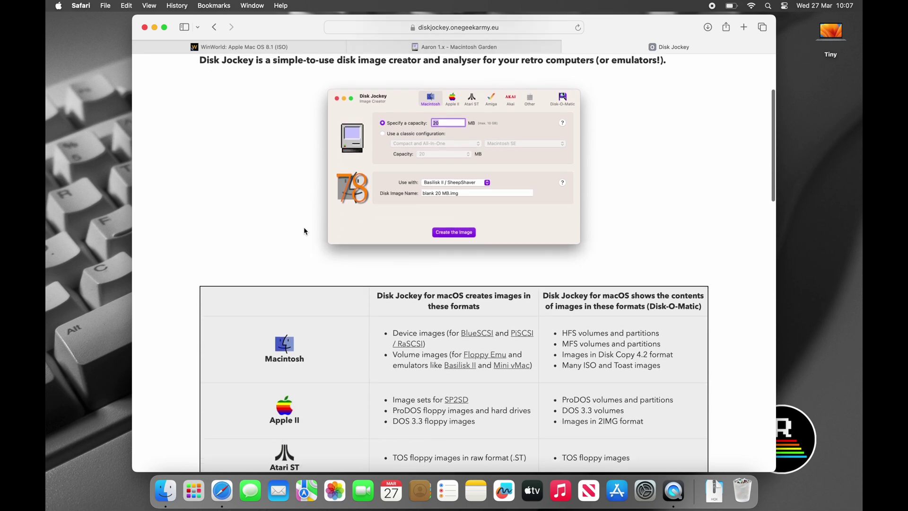
{"action": "scroll", "coordinate": [304, 230], "scroll_direction": "down", "scroll_amount": 6}
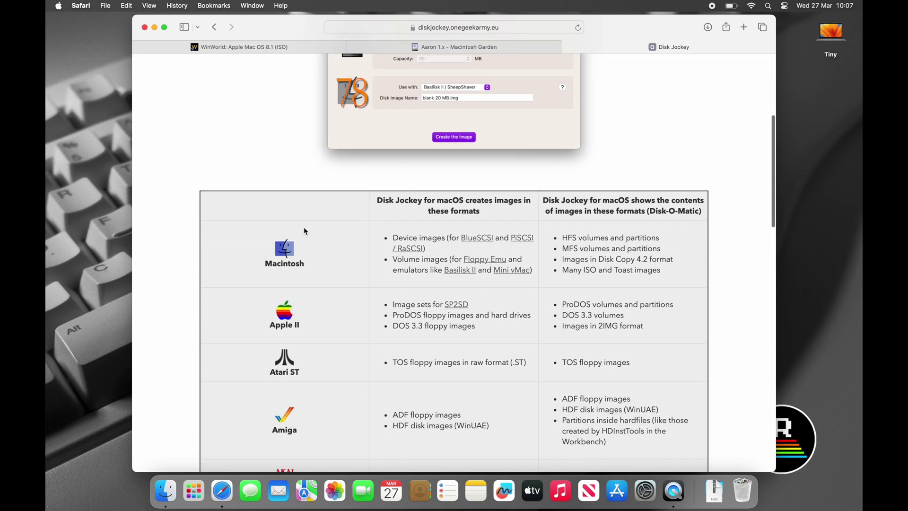
{"action": "scroll", "coordinate": [304, 231], "scroll_direction": "down", "scroll_amount": 9}
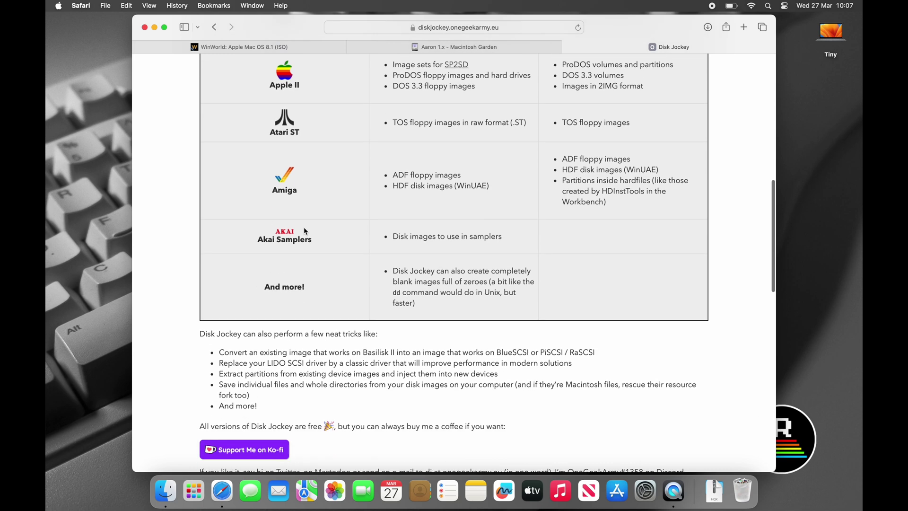
{"action": "scroll", "coordinate": [304, 231], "scroll_direction": "down", "scroll_amount": 5}
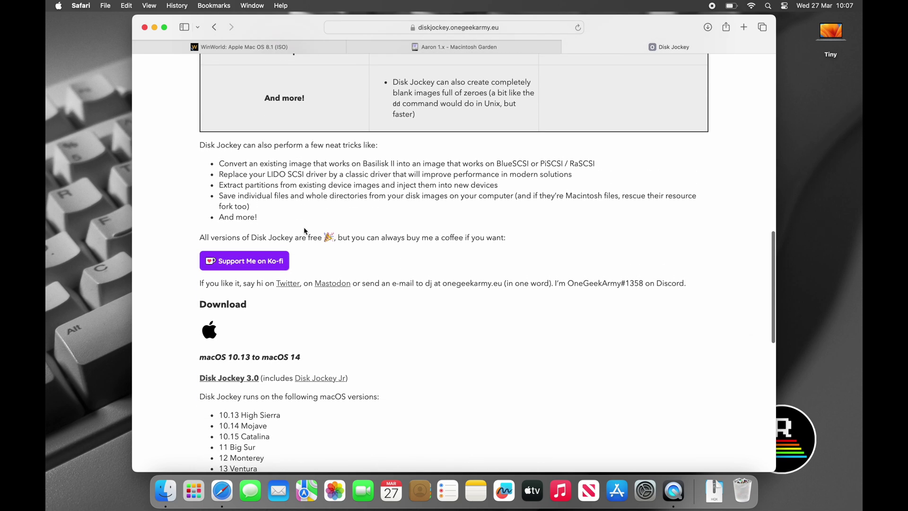
{"action": "scroll", "coordinate": [305, 231], "scroll_direction": "down", "scroll_amount": 5}
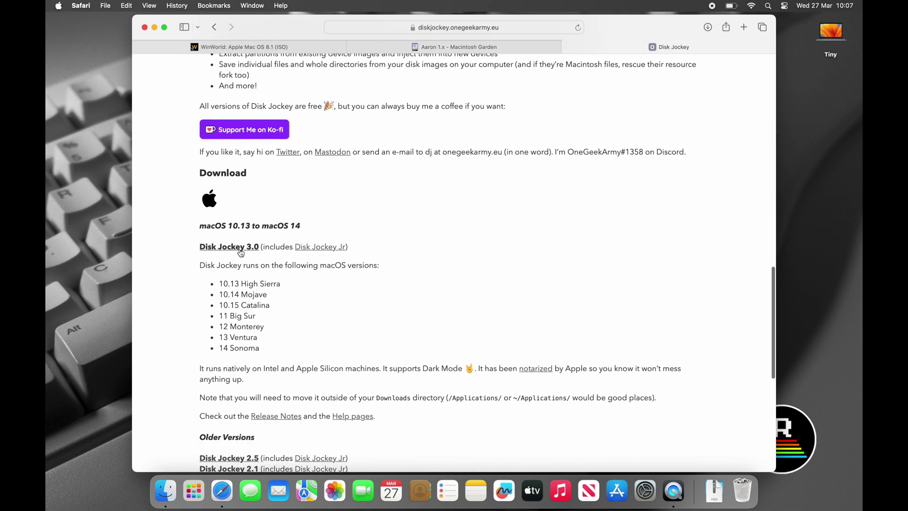
{"action": "left_click", "coordinate": [237, 247]}
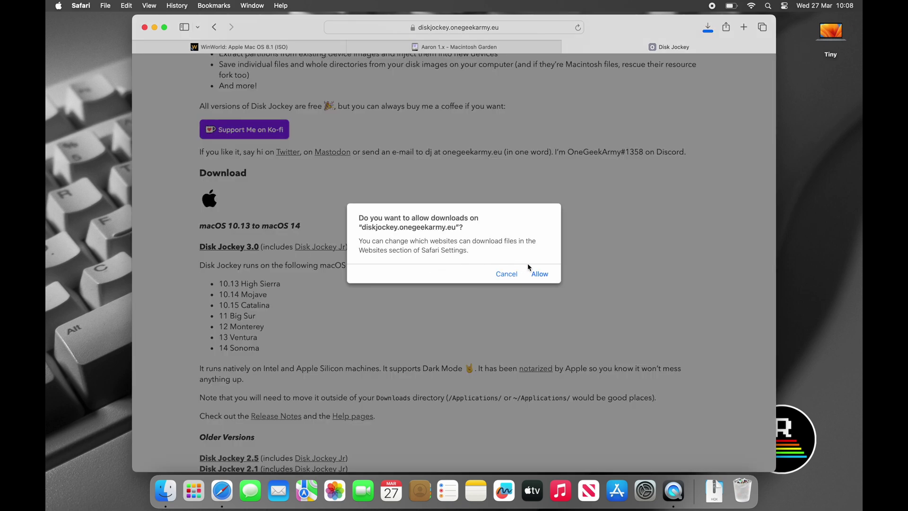
{"action": "left_click", "coordinate": [540, 274]}
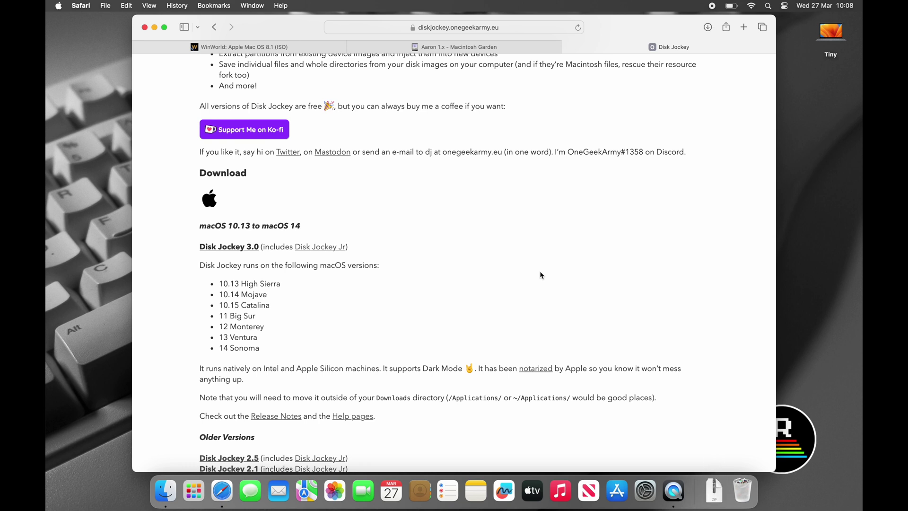
Hide the browser, open the Downloads folder in Finder and place its window in the desktop's upper-left area.
{"action": "key", "text": "super+h"}
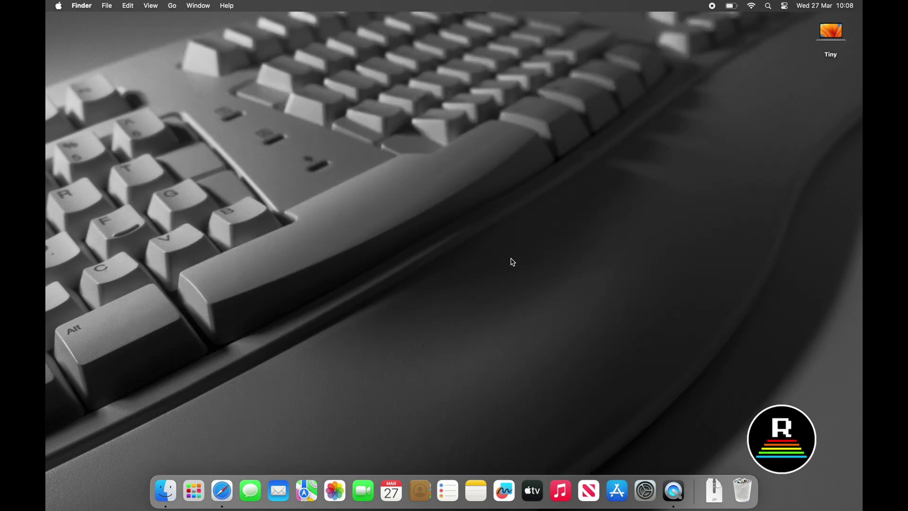
{"action": "left_click", "coordinate": [714, 490]}
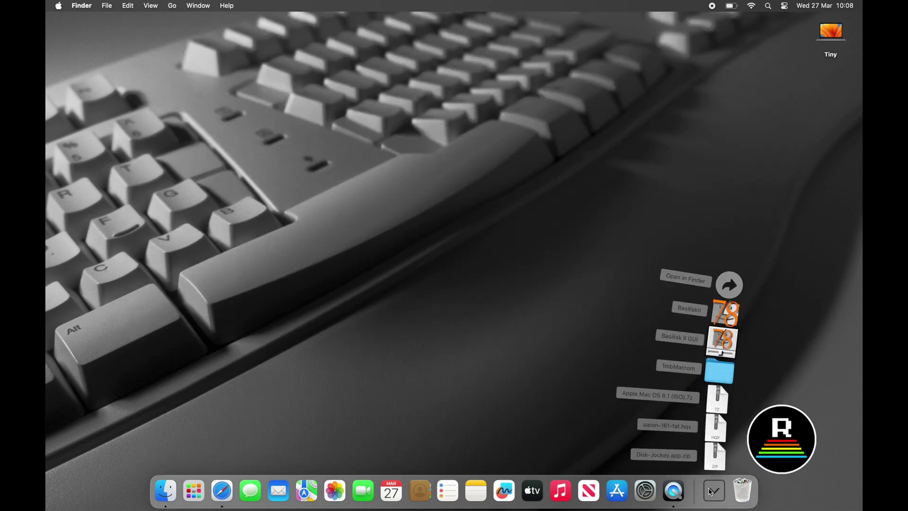
{"action": "left_click", "coordinate": [732, 266]}
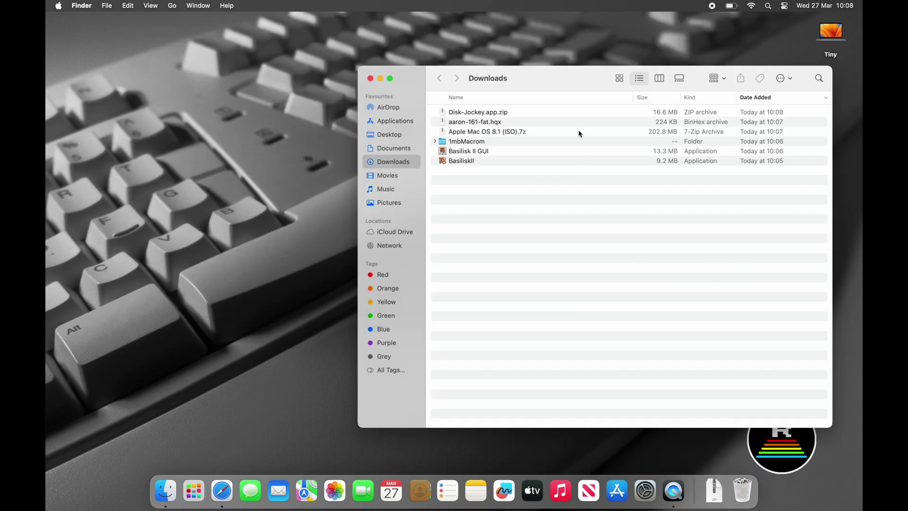
{"action": "left_click_drag", "start_coordinate": [549, 81], "coordinate": [359, 64]}
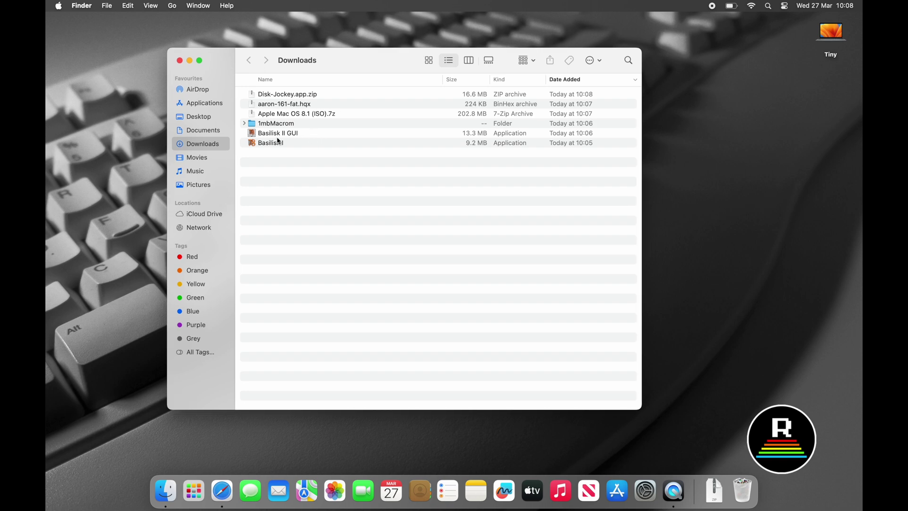
{"action": "left_click_drag", "start_coordinate": [304, 72], "coordinate": [199, 53]}
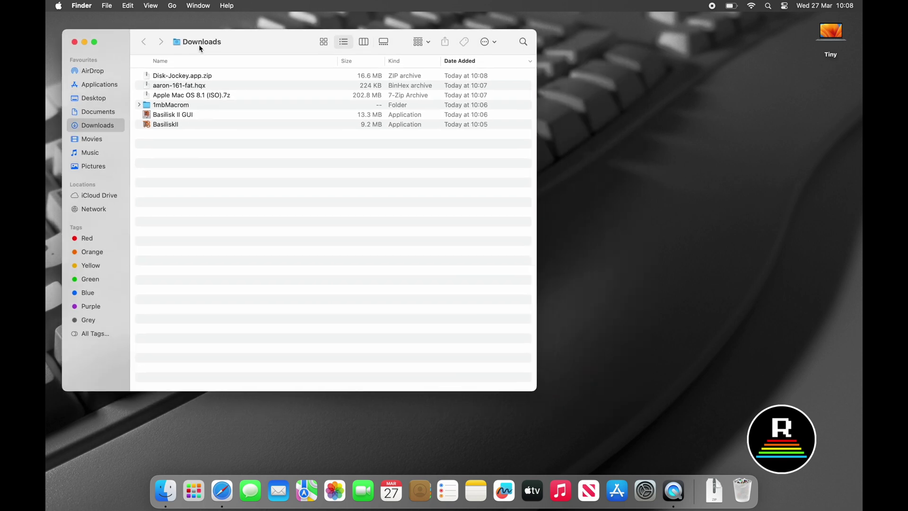
Open the Applications folder on the Tiny disk beside the Downloads window and create a folder named BasiliskII in it.
{"action": "double_click", "coordinate": [823, 30]}
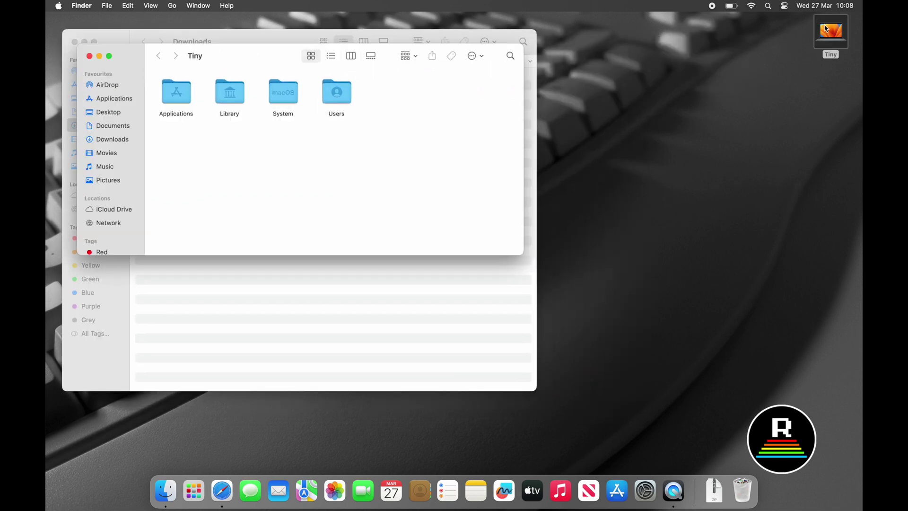
{"action": "left_click", "coordinate": [180, 96]}
{"action": "double_click", "coordinate": [181, 97]}
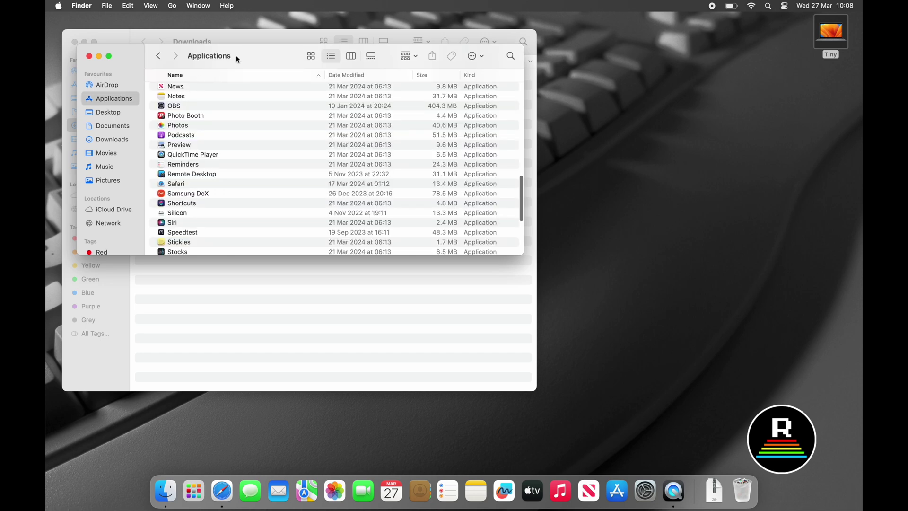
{"action": "left_click_drag", "start_coordinate": [235, 57], "coordinate": [477, 194]}
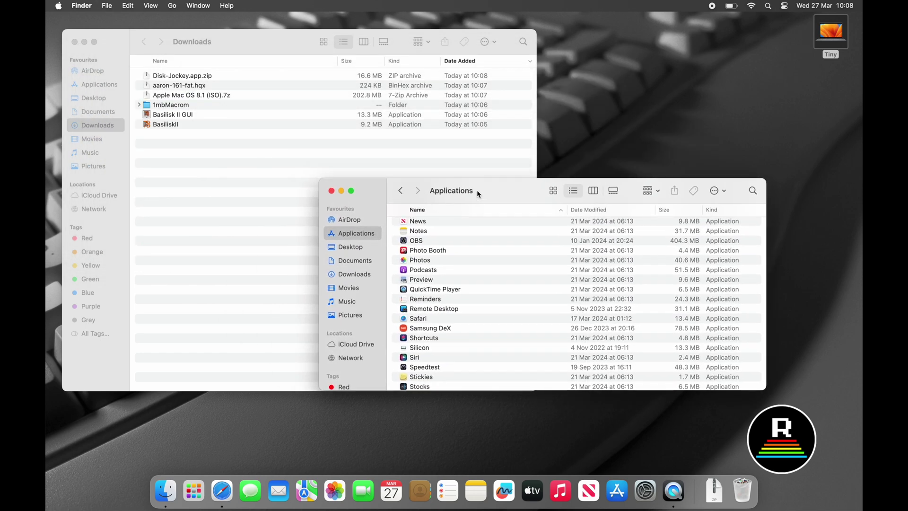
{"action": "key", "text": "super+shift+n"}
{"action": "type", "text": "BasiliskII"}
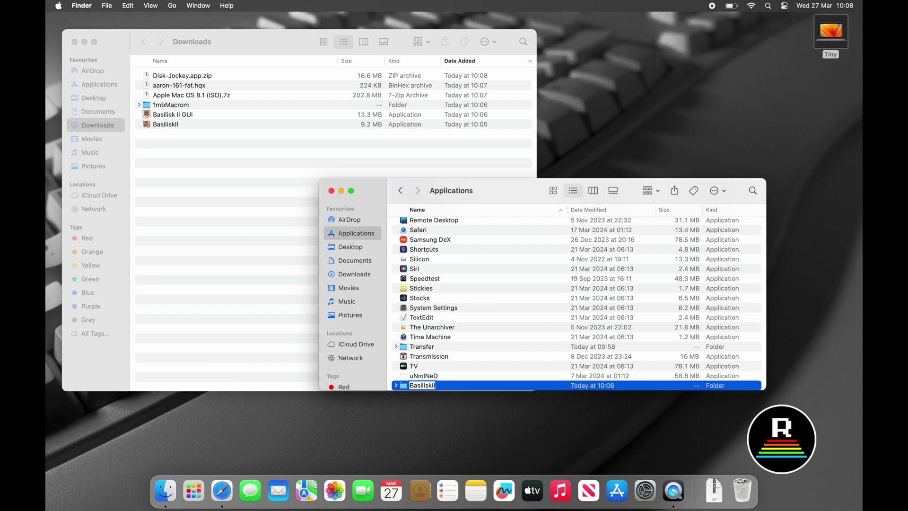
{"action": "key", "text": "Return"}
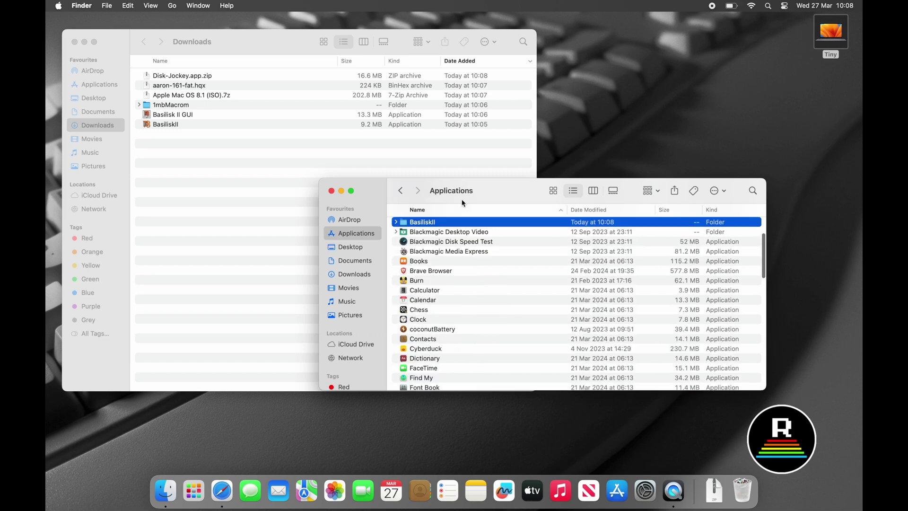
Open the new BasiliskII folder and move the Basilisk II GUI and BasiliskII applications into it from Downloads.
{"action": "key", "text": "super+Down"}
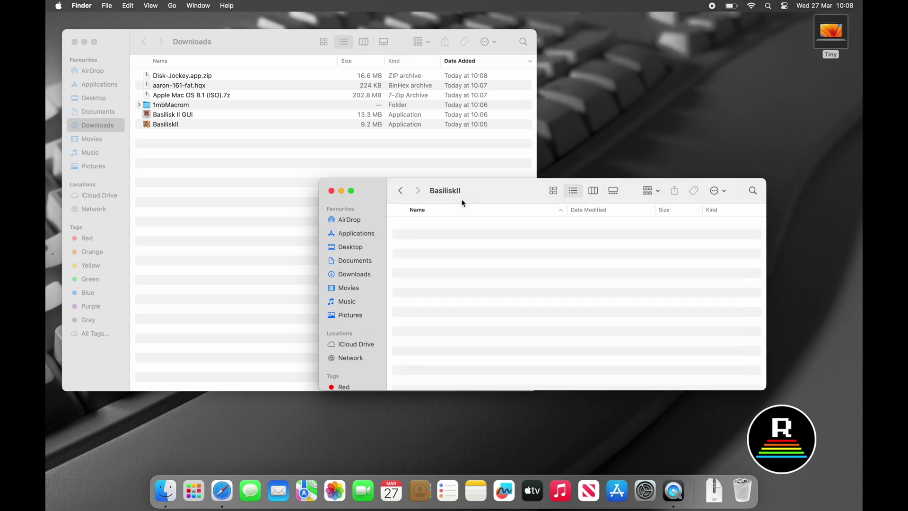
{"action": "left_click_drag", "start_coordinate": [439, 191], "coordinate": [502, 185]}
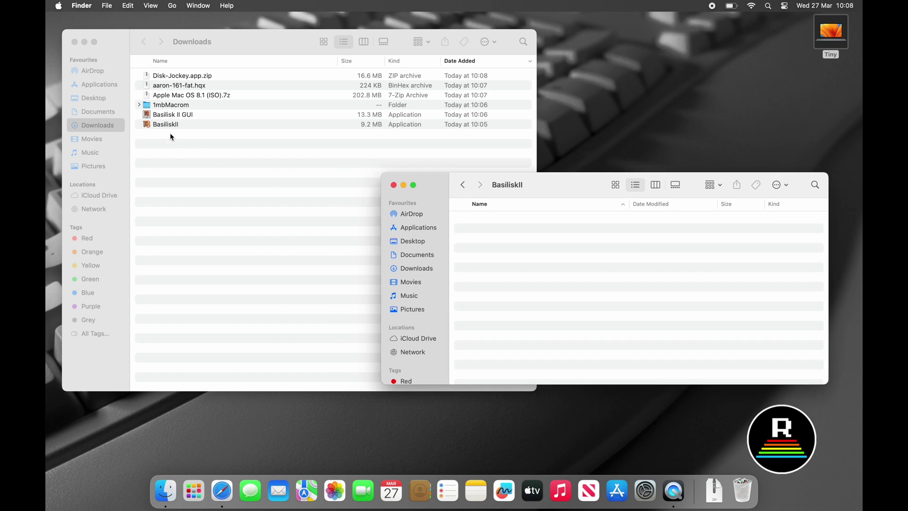
{"action": "left_click", "coordinate": [160, 123]}
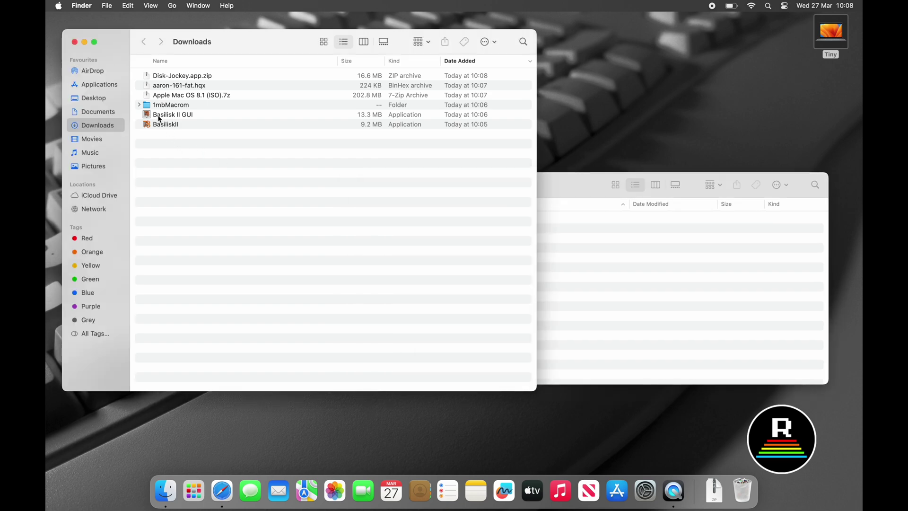
{"action": "left_click", "coordinate": [159, 119], "text": "shift"}
{"action": "left_click", "coordinate": [165, 125]}
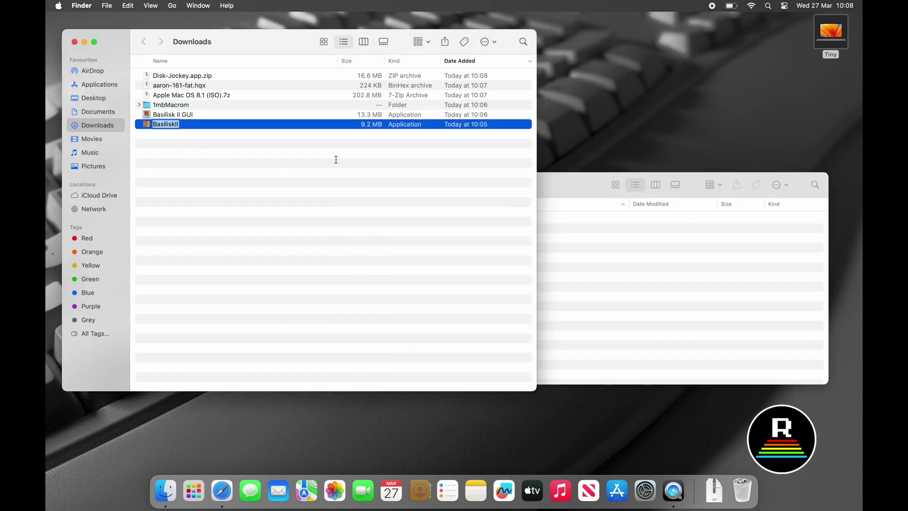
{"action": "left_click", "coordinate": [189, 116], "text": "shift"}
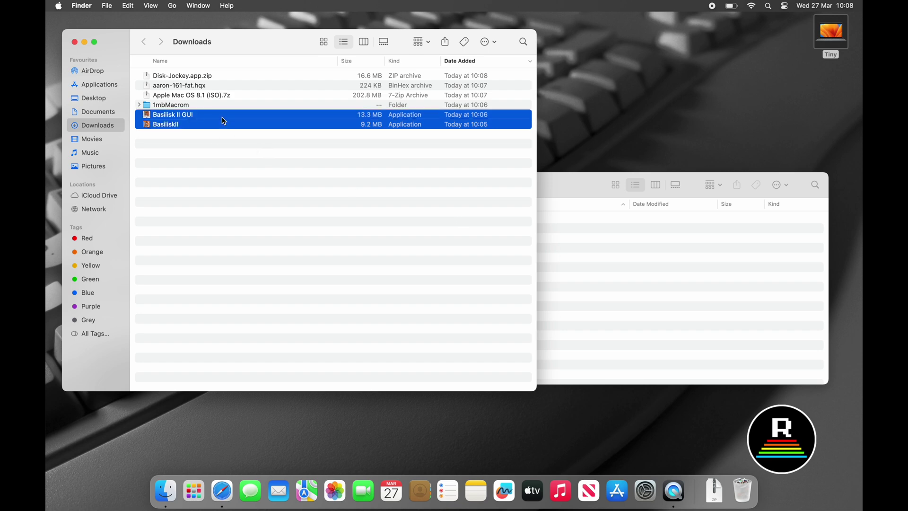
{"action": "left_click_drag", "start_coordinate": [375, 129], "coordinate": [612, 252]}
{"action": "left_click", "coordinate": [535, 243]}
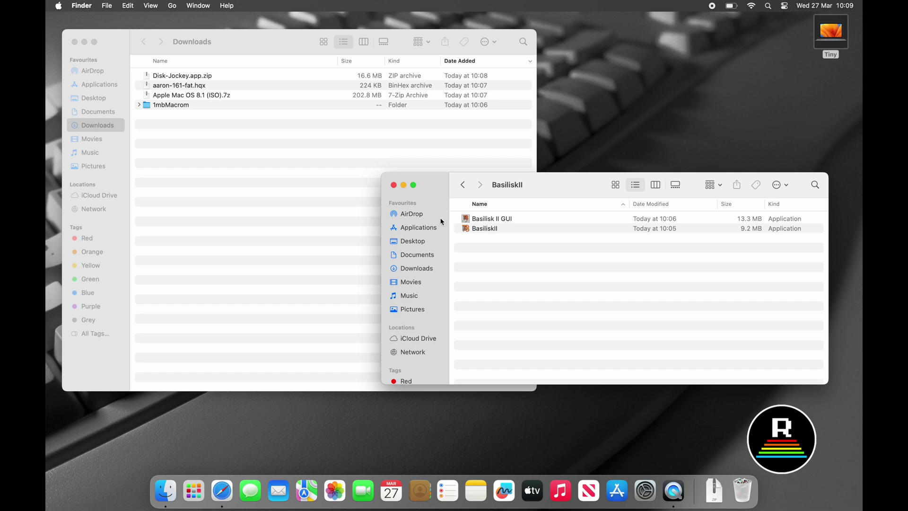
Expand the 1mbMacrom folder in Downloads and move its Performa ROM file into the BasiliskII folder.
{"action": "left_click", "coordinate": [303, 195]}
{"action": "left_click", "coordinate": [560, 258]}
{"action": "left_click", "coordinate": [138, 104]}
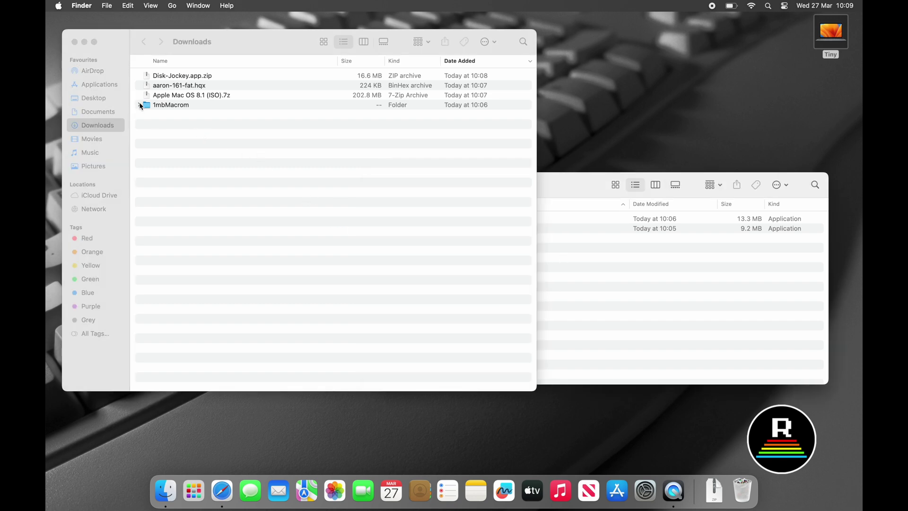
{"action": "left_click_drag", "start_coordinate": [177, 131], "coordinate": [582, 278]}
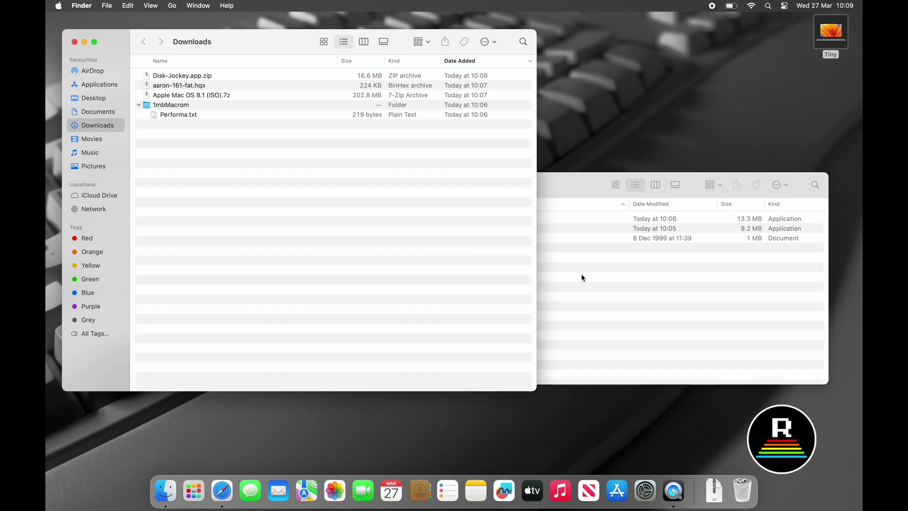
Rename the ROM file in the BasiliskII folder as Macintosh ROM.
{"action": "left_click", "coordinate": [495, 239]}
{"action": "type", "text": "Macintosh ROM"}
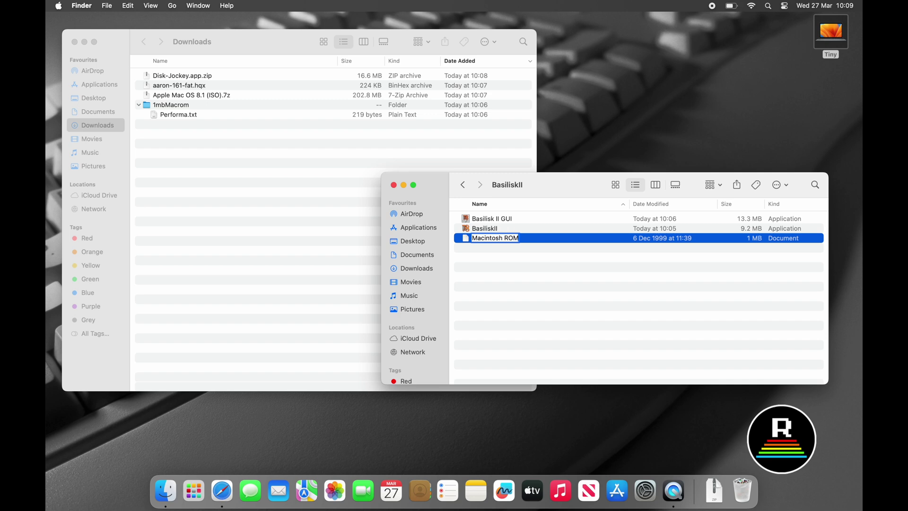
{"action": "key", "text": "Return"}
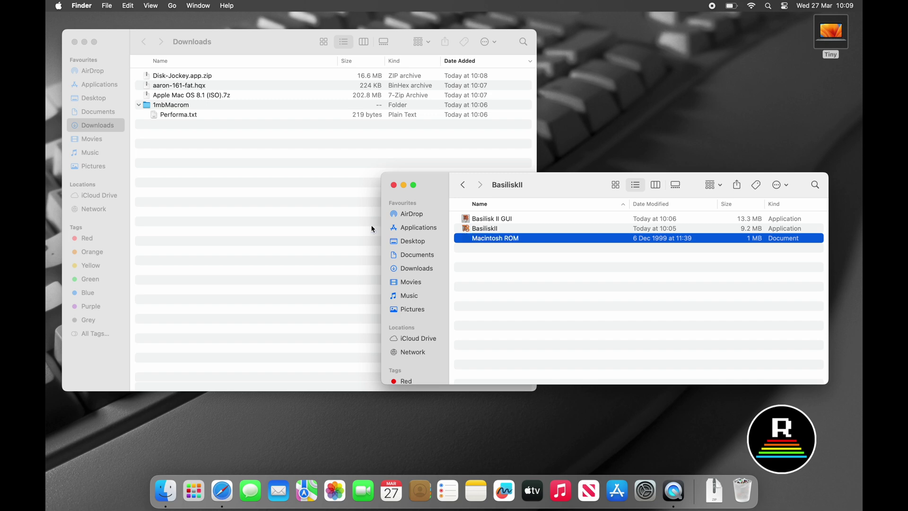
Expand the Apple Mac OS 8.1 (ISO).7z archive, and create an Apps folder in BasiliskII containing aaron-161-fat.hqx from Downloads.
{"action": "double_click", "coordinate": [148, 98]}
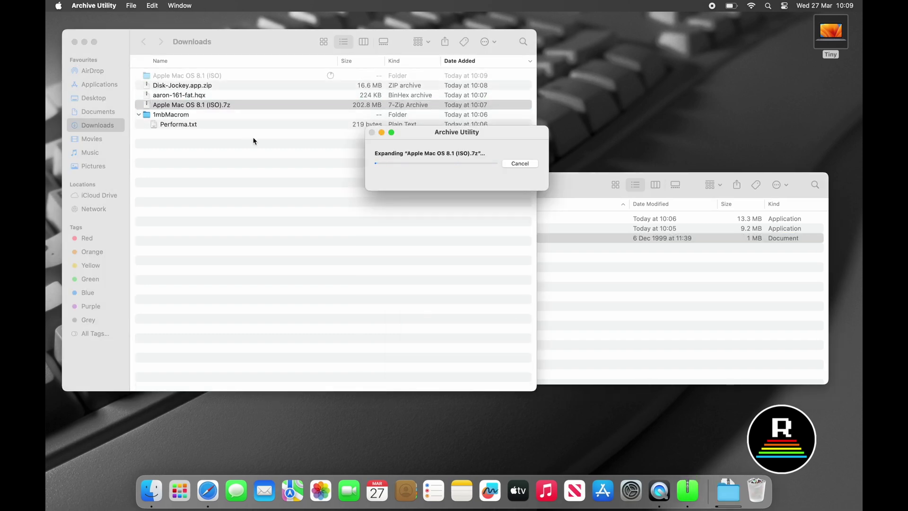
{"action": "left_click", "coordinate": [585, 267]}
{"action": "key", "text": "cmd+shift+n"}
{"action": "type", "text": "Apps"}
{"action": "key", "text": "Return"}
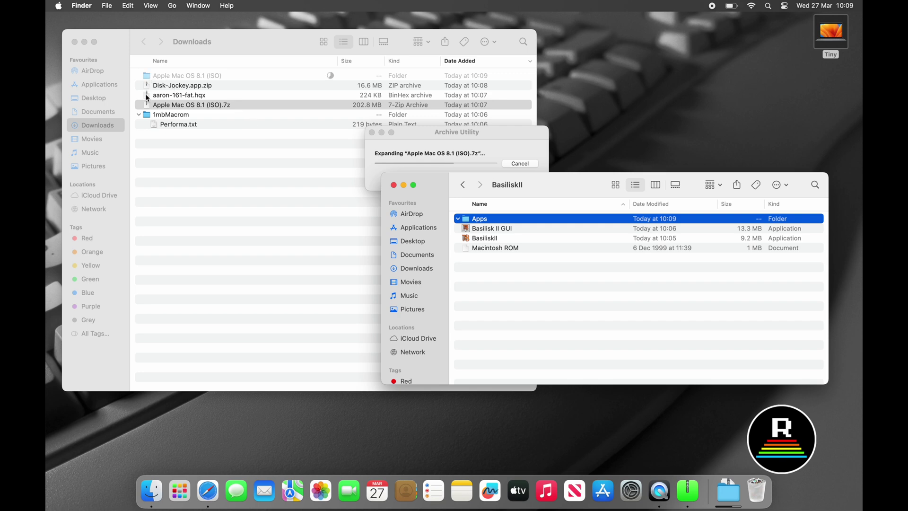
{"action": "left_click_drag", "start_coordinate": [147, 98], "coordinate": [465, 222]}
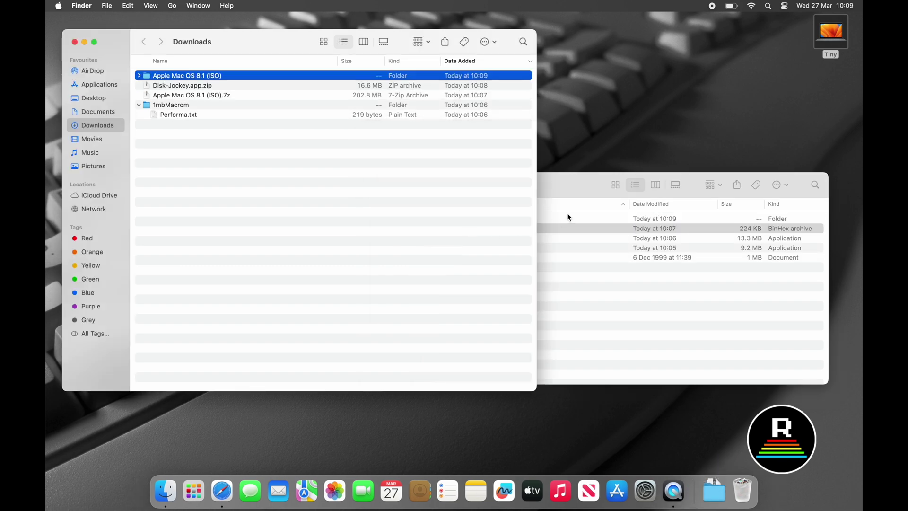
Expand the Apple Mac OS 8.1 (ISO) folder in Downloads and move MacOS8_1.iso from it into the BasiliskII folder.
{"action": "left_click", "coordinate": [579, 193]}
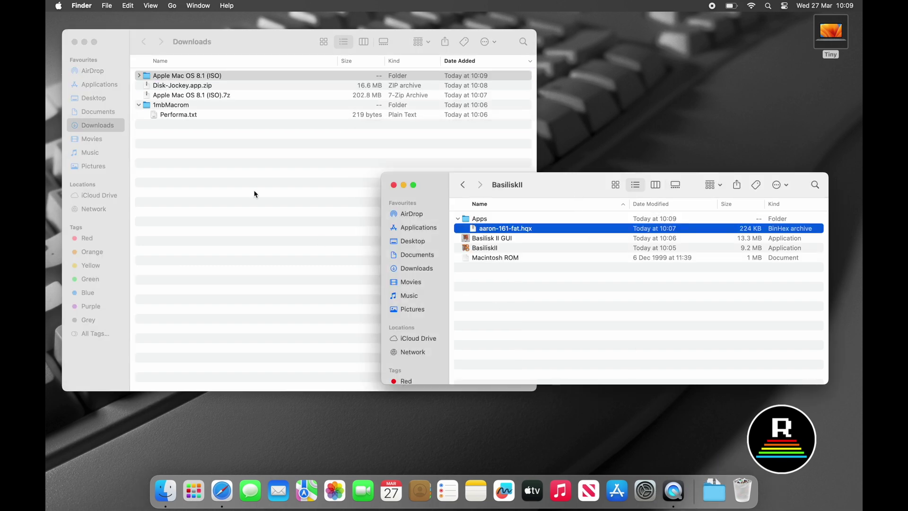
{"action": "left_click", "coordinate": [139, 76]}
{"action": "left_click_drag", "start_coordinate": [154, 97], "coordinate": [564, 306]}
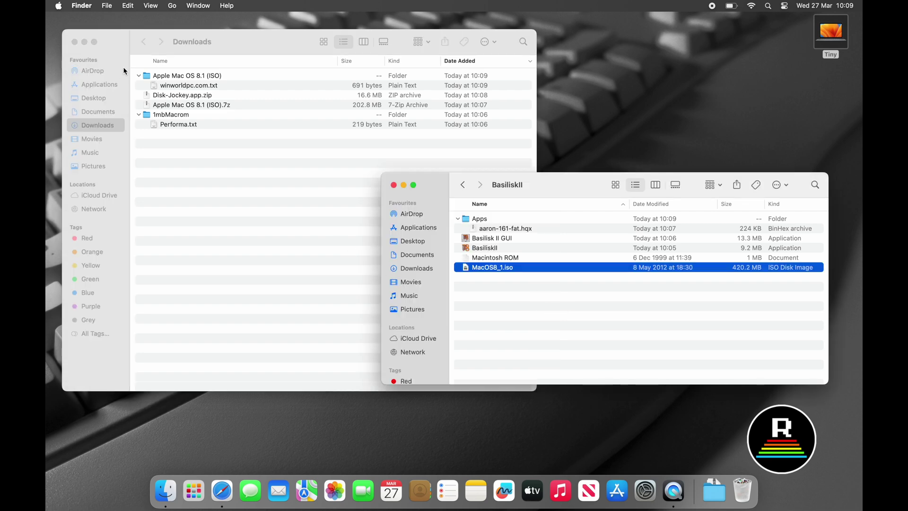
Close and reopen the Downloads window, and extract the Disk-Jockey.app.zip archive there.
{"action": "left_click", "coordinate": [74, 41]}
{"action": "left_click", "coordinate": [534, 325]}
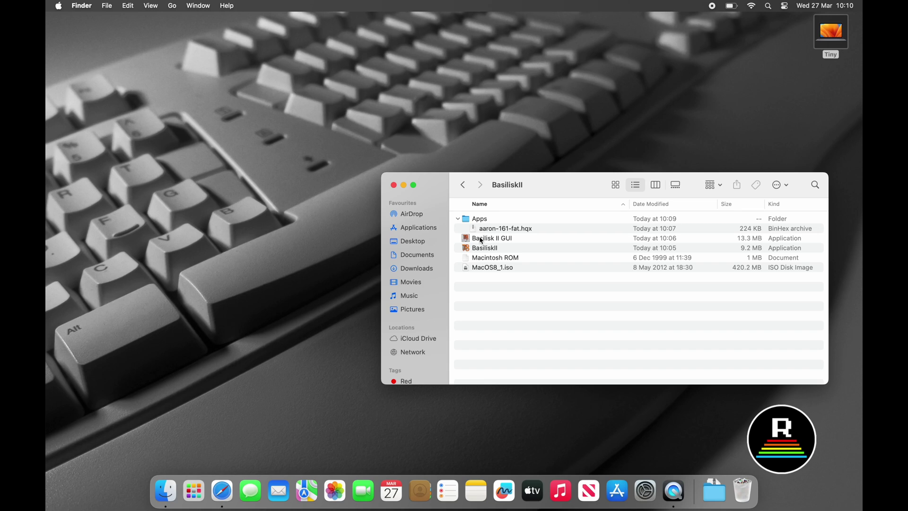
{"action": "left_click", "coordinate": [714, 491]}
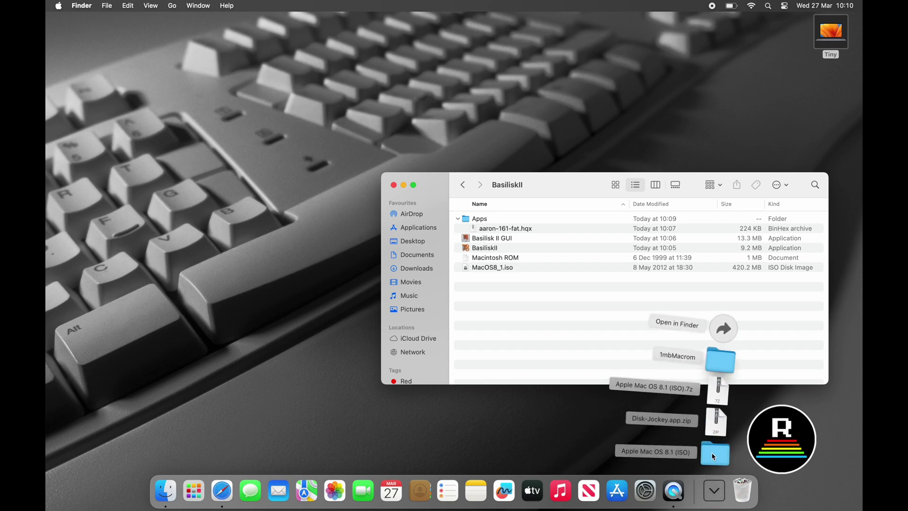
{"action": "left_click", "coordinate": [728, 327]}
{"action": "left_click", "coordinate": [588, 316]}
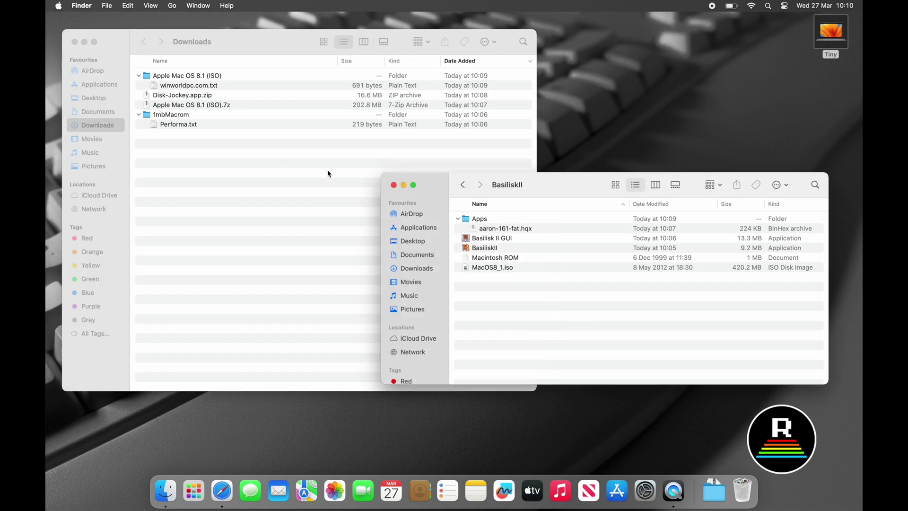
{"action": "double_click", "coordinate": [147, 95]}
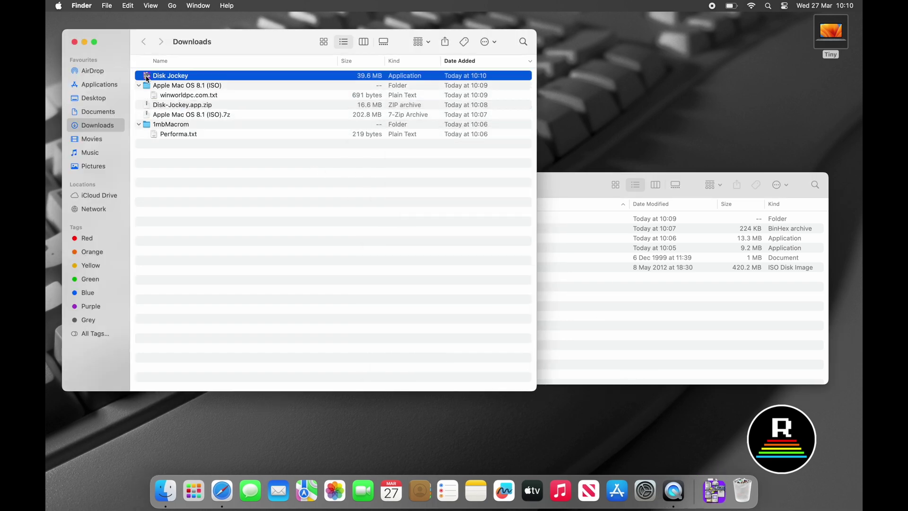
Move everything except the Disk Jockey application from Downloads to the trash and show the folder as icons.
{"action": "left_click", "coordinate": [139, 85]}
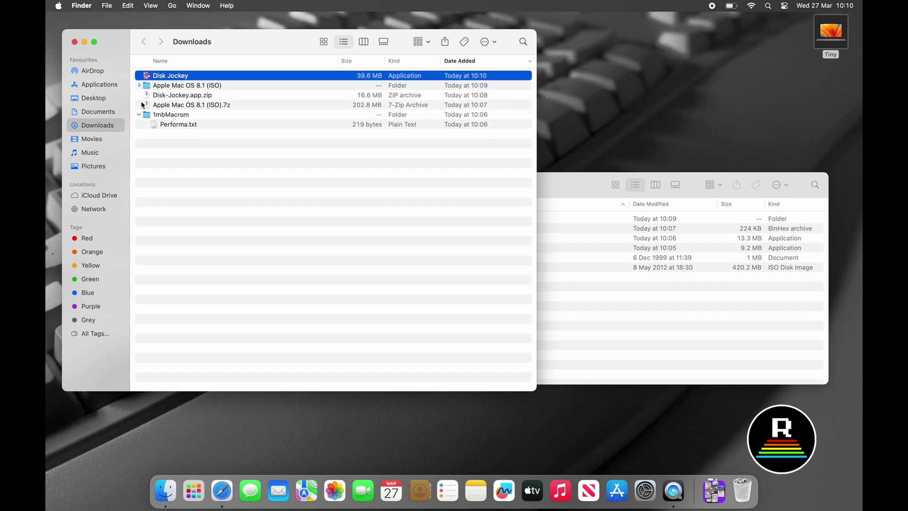
{"action": "left_click_drag", "start_coordinate": [150, 87], "coordinate": [148, 115]}
{"action": "key", "text": "super+BackSpace"}
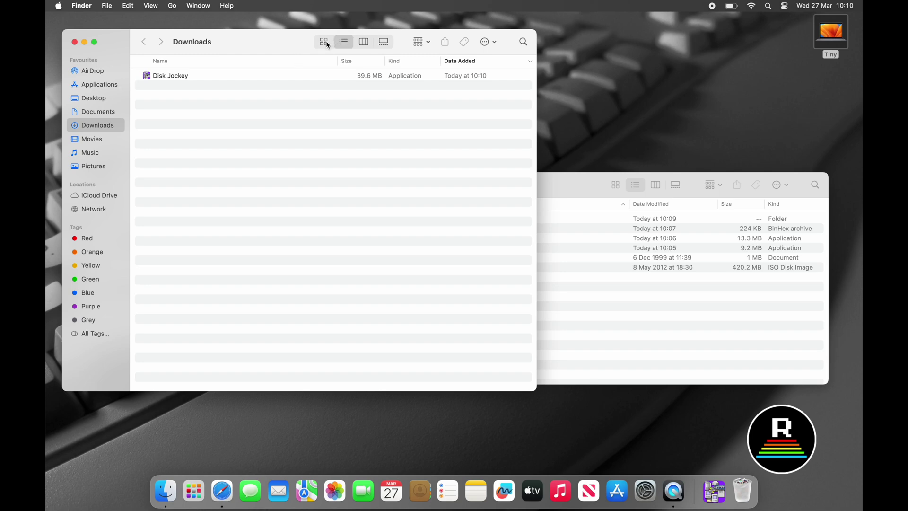
{"action": "left_click", "coordinate": [324, 41]}
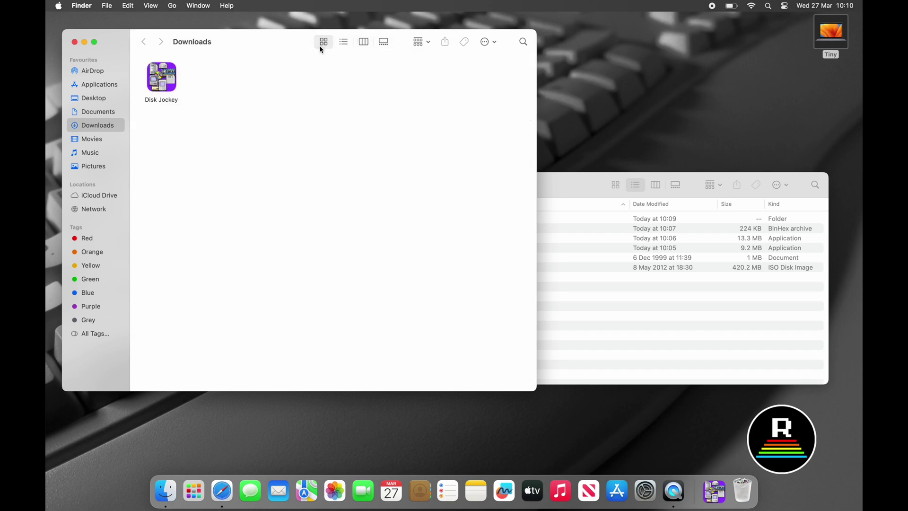
Launch Disk Jockey and configure a 500 MB Macintosh disk image for Basilisk II / SheepShaver named MacintoshHD.img.
{"action": "double_click", "coordinate": [173, 74]}
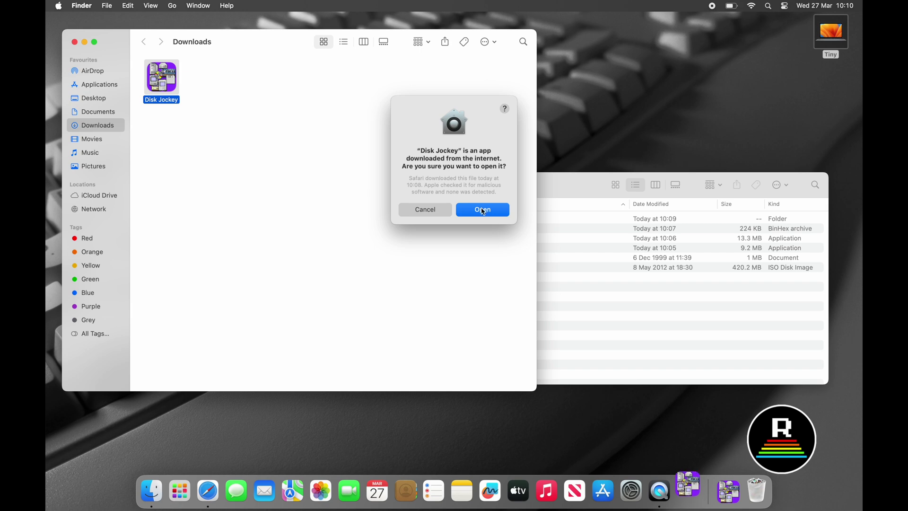
{"action": "left_click", "coordinate": [483, 210]}
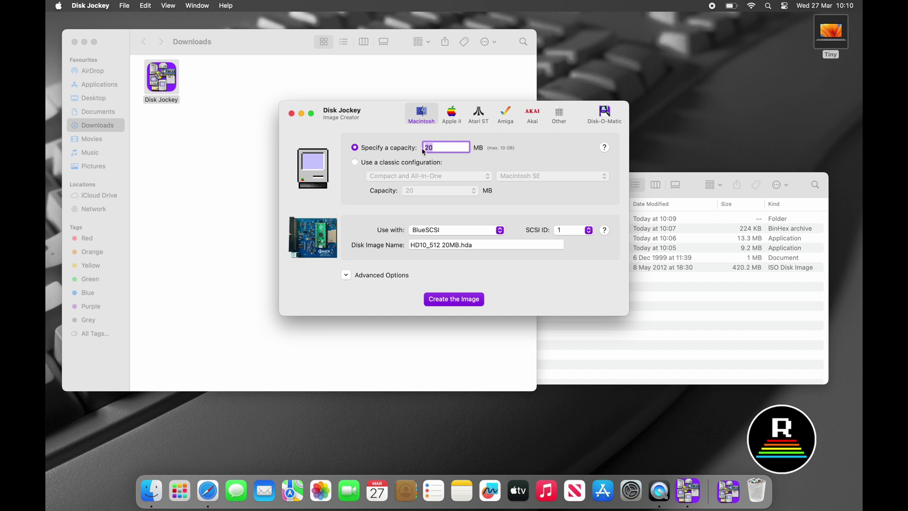
{"action": "type", "text": "500"}
{"action": "left_click", "coordinate": [448, 230]}
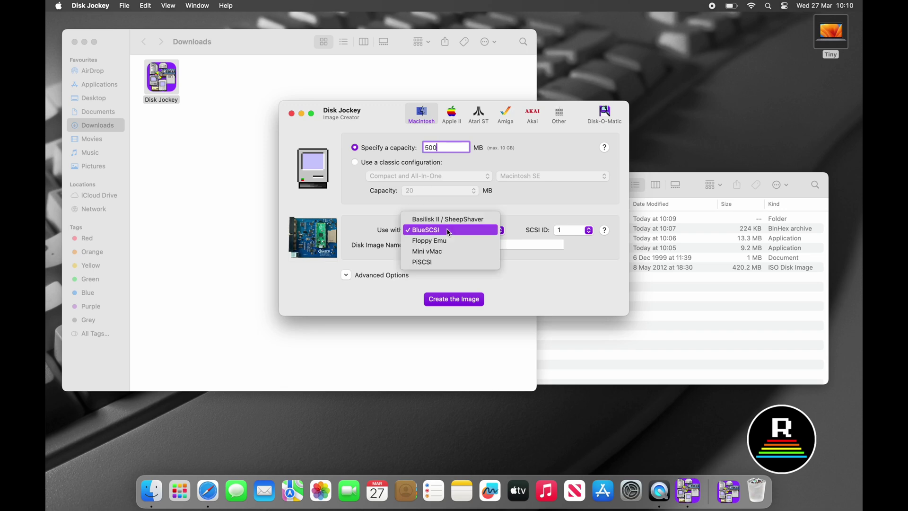
{"action": "left_click", "coordinate": [457, 221]}
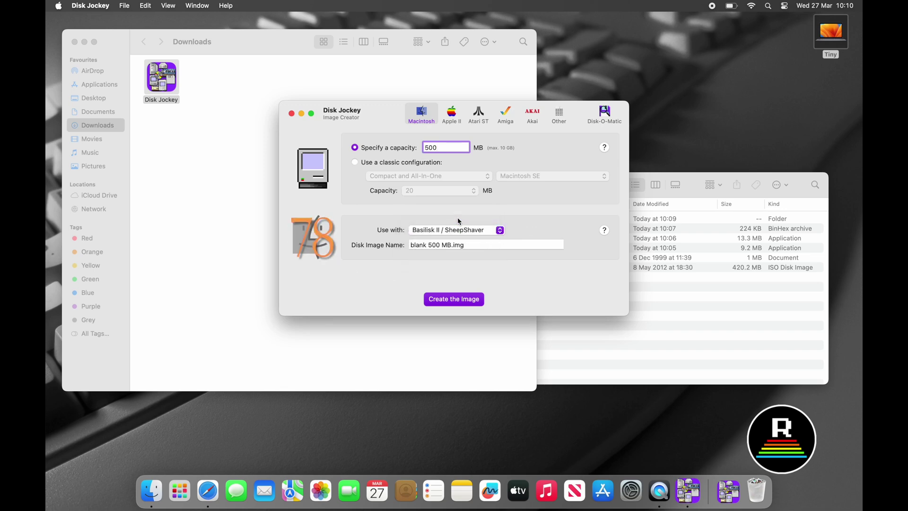
{"action": "left_click", "coordinate": [450, 244]}
{"action": "type", "text": "MacintoshHD"}
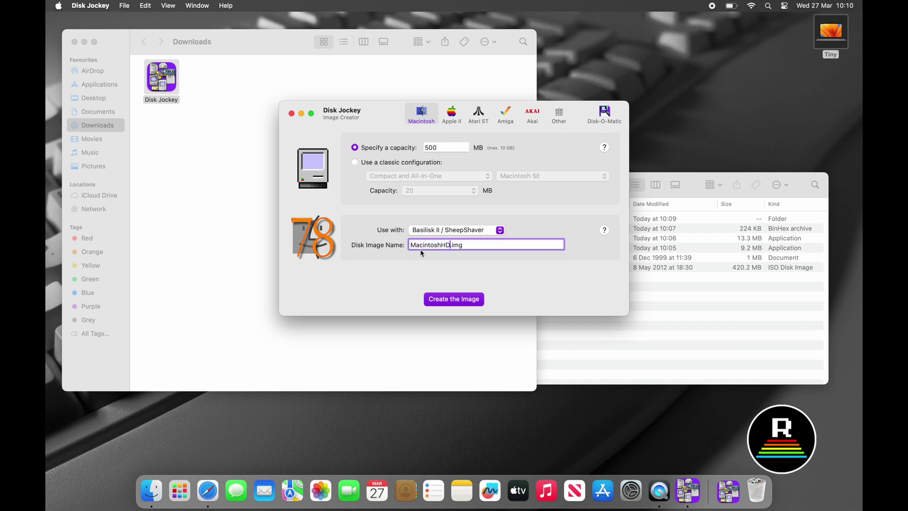
Create the disk image in the BasiliskII folder inside Applications and quit Disk Jockey.
{"action": "left_click", "coordinate": [460, 299]}
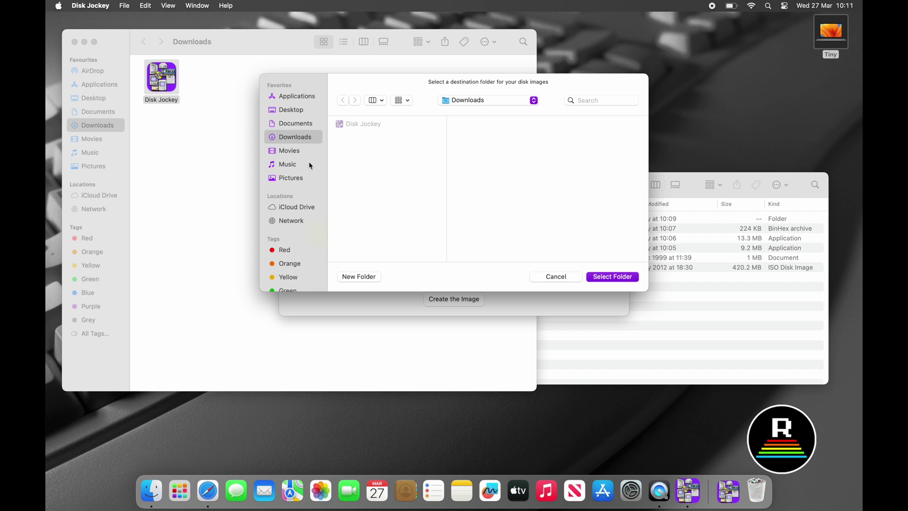
{"action": "left_click", "coordinate": [297, 94]}
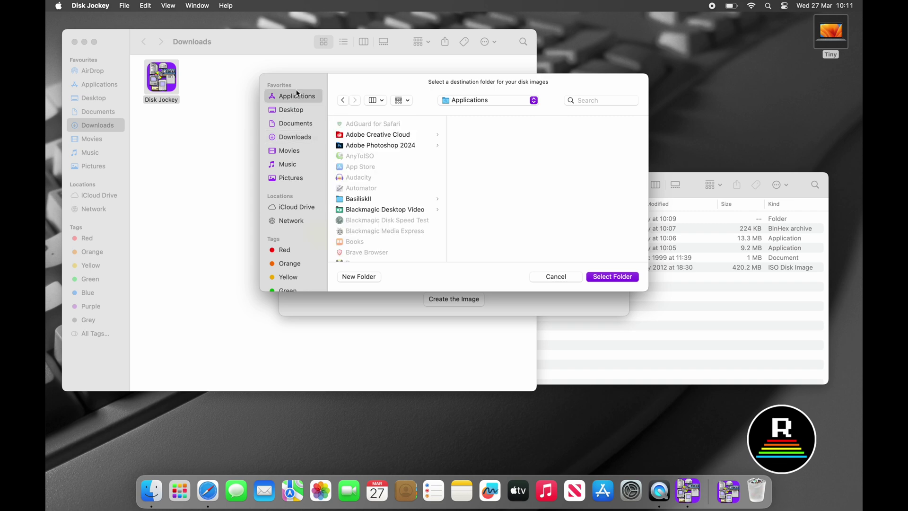
{"action": "left_click", "coordinate": [370, 199]}
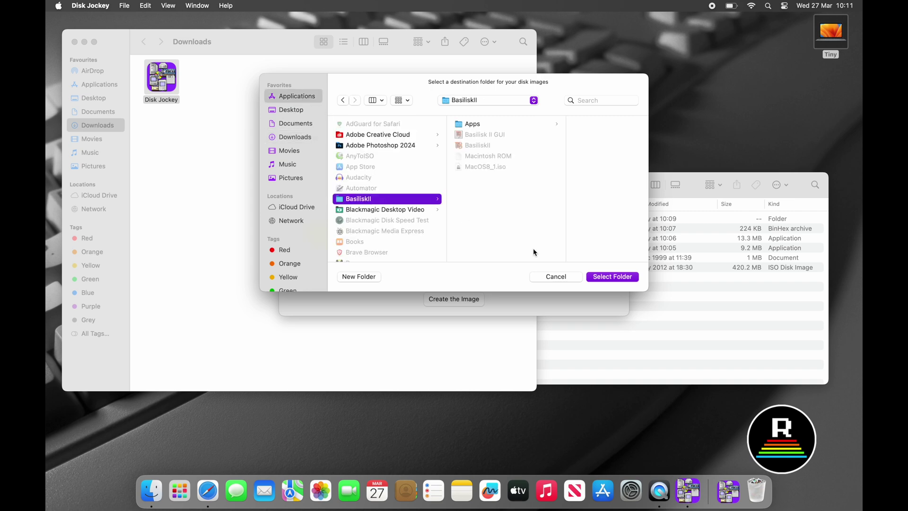
{"action": "left_click", "coordinate": [616, 279]}
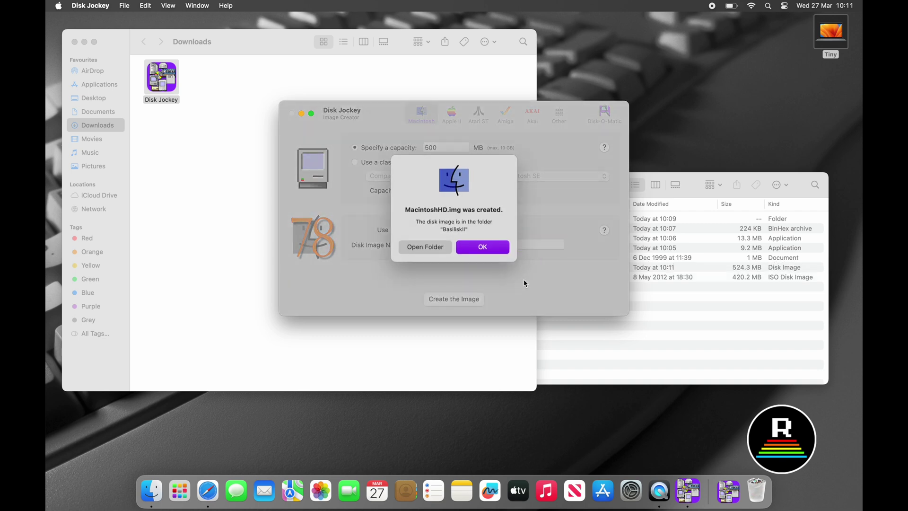
{"action": "left_click", "coordinate": [490, 249]}
{"action": "key", "text": "super+q"}
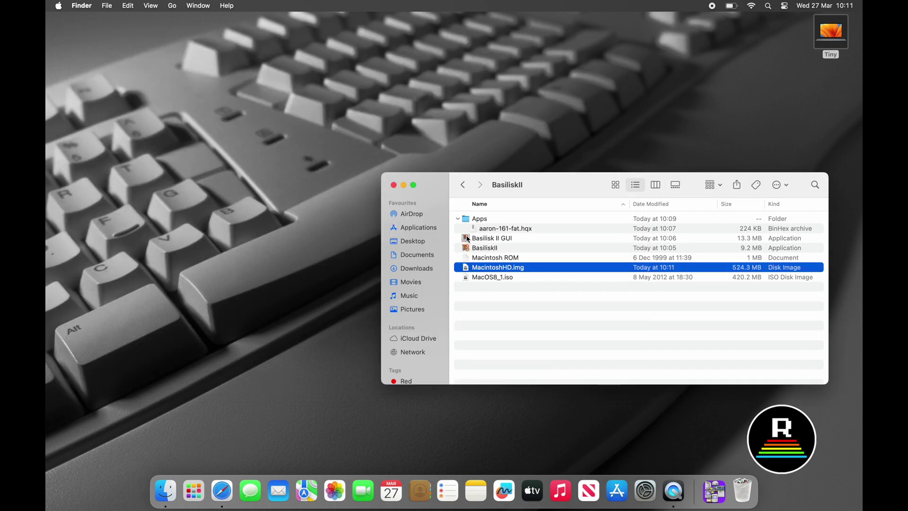
Open Basilisk II GUI and add MacOS8_1.iso from the BasiliskII folder in Applications as a volume.
{"action": "double_click", "coordinate": [467, 237]}
{"action": "left_click", "coordinate": [201, 286]}
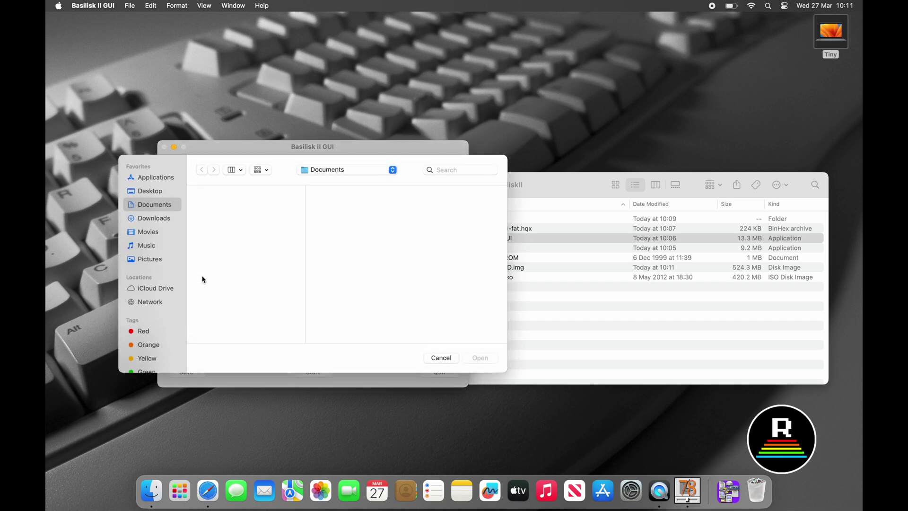
{"action": "left_click", "coordinate": [156, 178]}
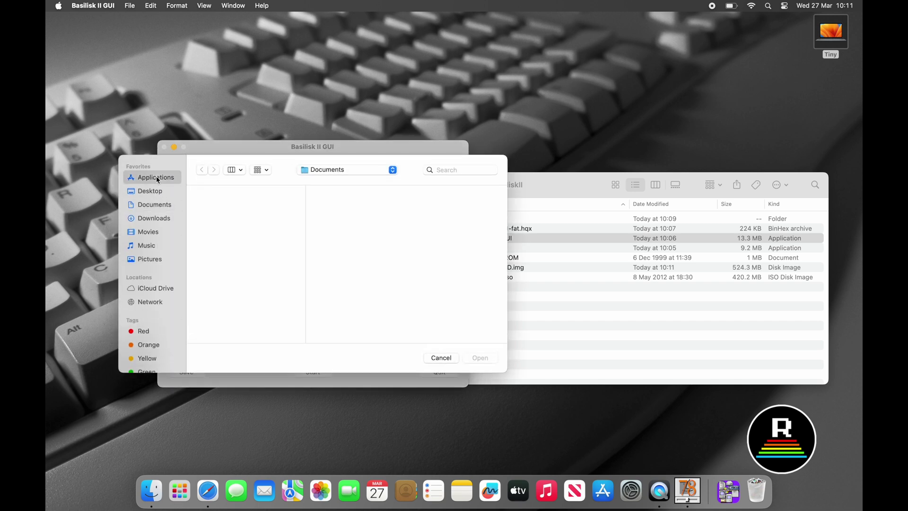
{"action": "left_click", "coordinate": [221, 269]}
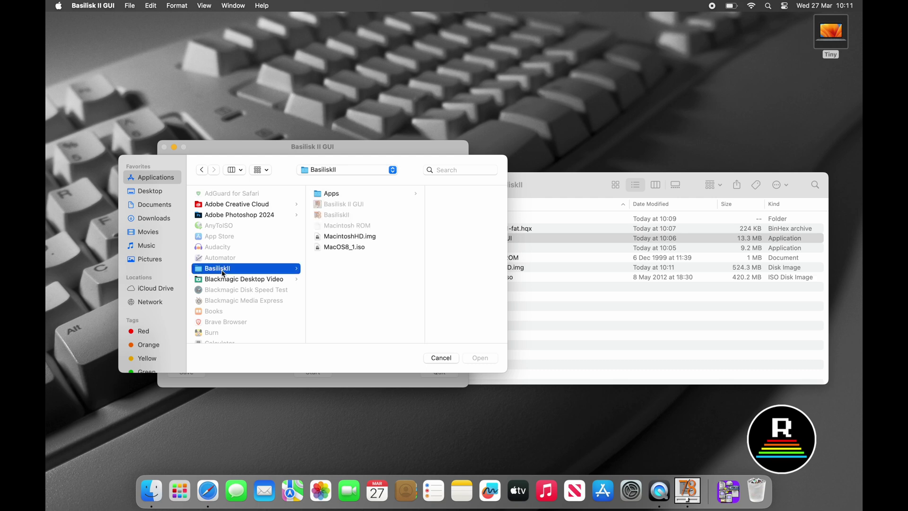
{"action": "left_click", "coordinate": [359, 249]}
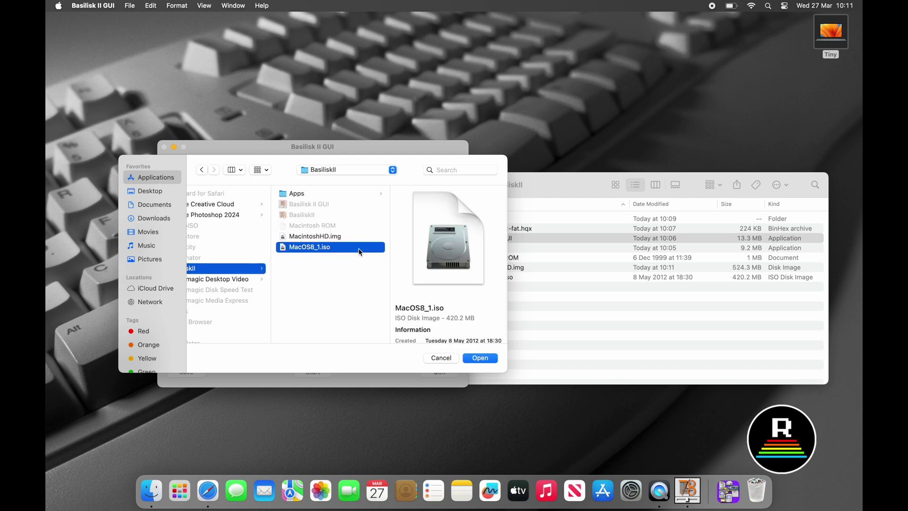
{"action": "left_click", "coordinate": [479, 359]}
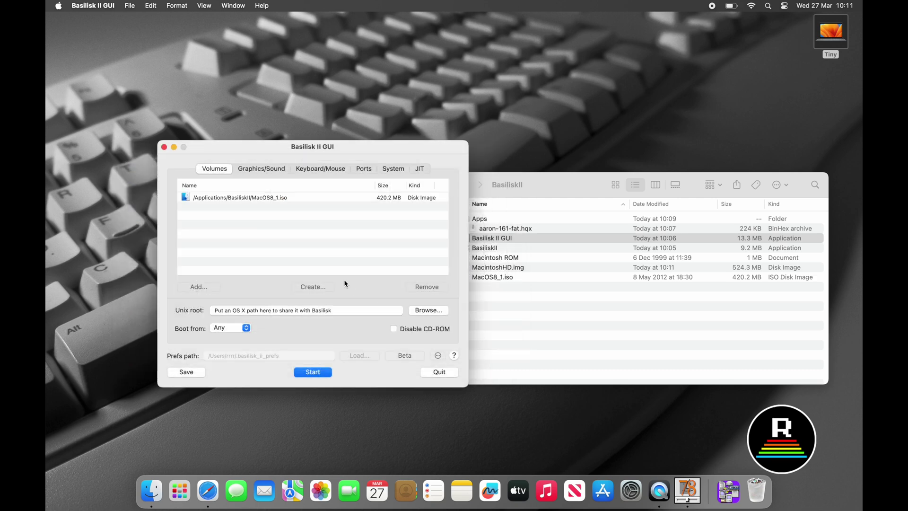
{"action": "left_click", "coordinate": [274, 203]}
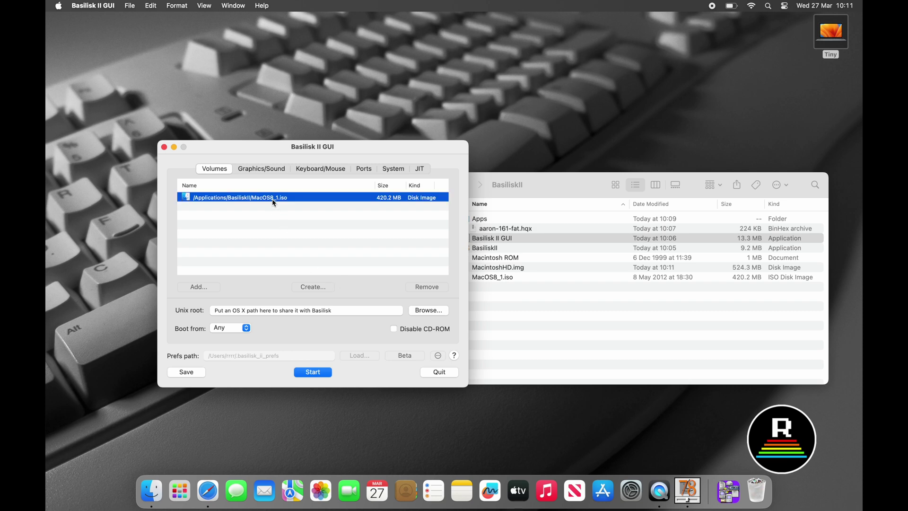
{"action": "left_click", "coordinate": [232, 334]}
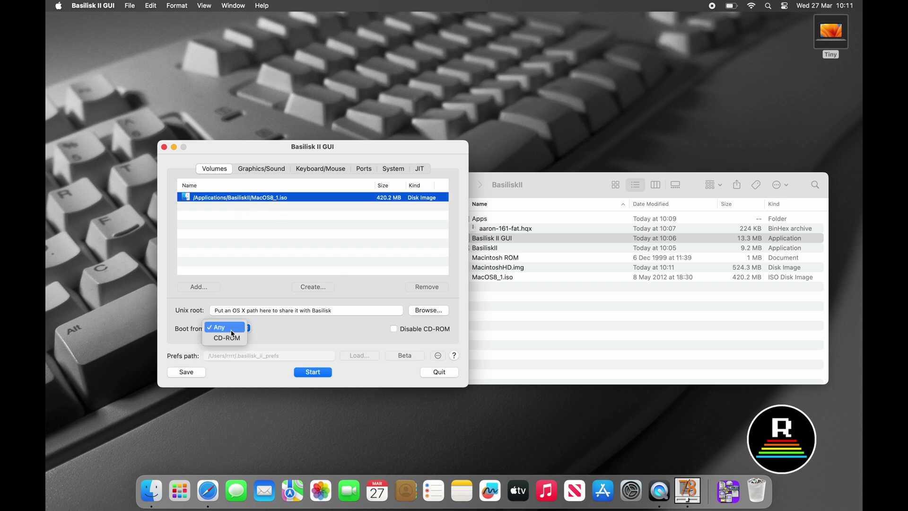
{"action": "left_click", "coordinate": [303, 334]}
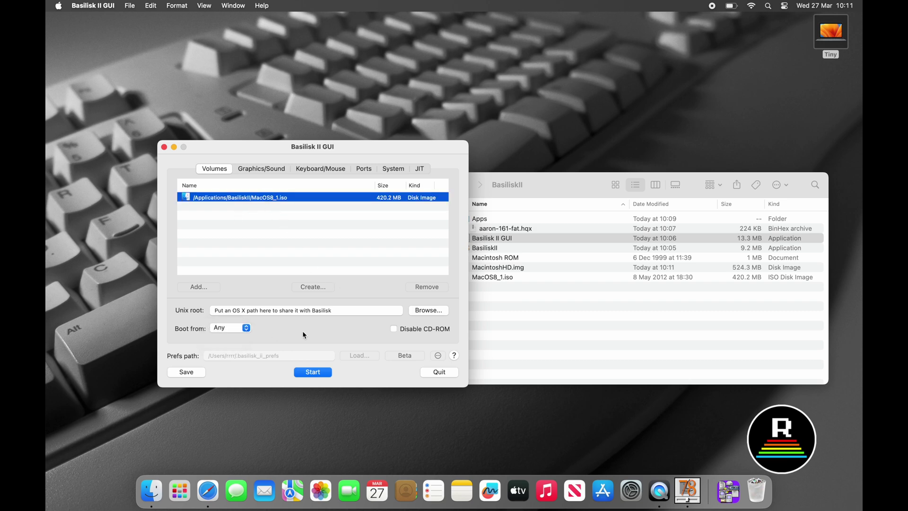
{"action": "left_click", "coordinate": [199, 287]}
{"action": "left_click", "coordinate": [441, 358]}
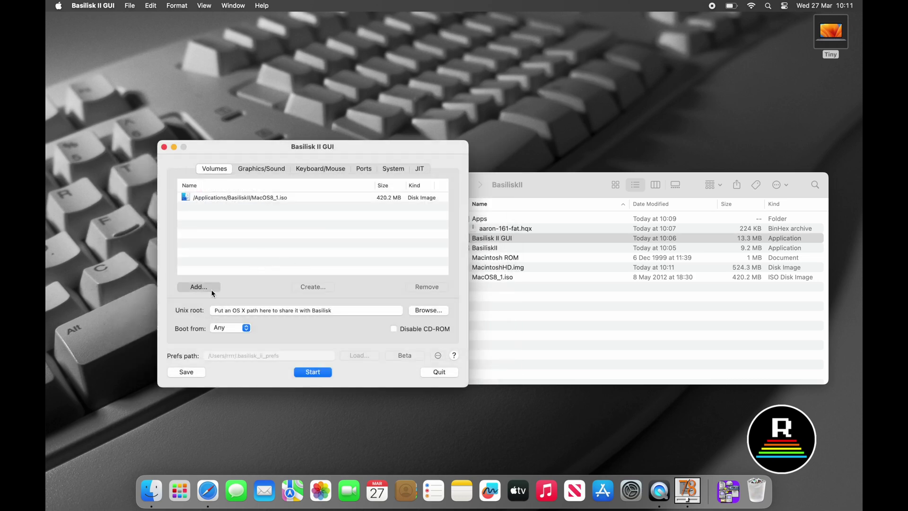
Add MacintoshHD.img from the BasiliskII folder as the second volume.
{"action": "left_click", "coordinate": [212, 291]}
{"action": "left_click", "coordinate": [354, 241]}
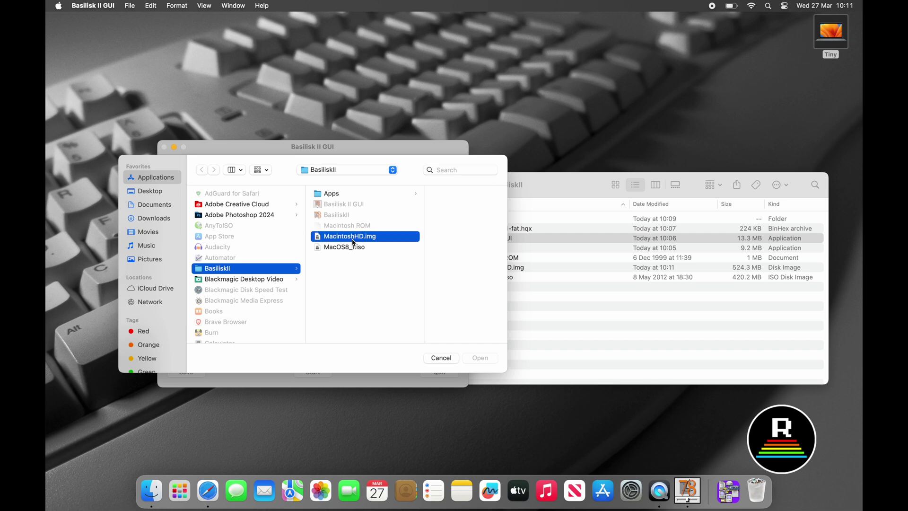
{"action": "left_click", "coordinate": [479, 358]}
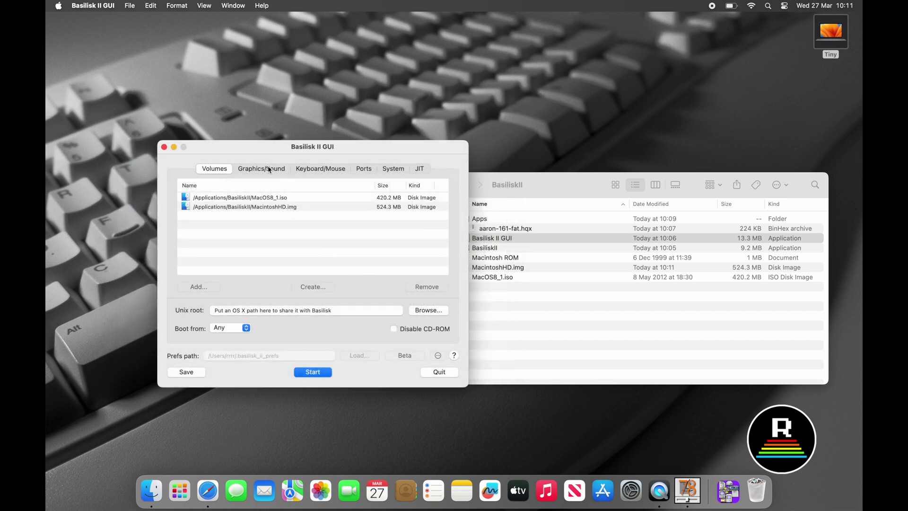
Set the Unix root shared folder to the Apps folder inside BasiliskII.
{"action": "left_click", "coordinate": [250, 309]}
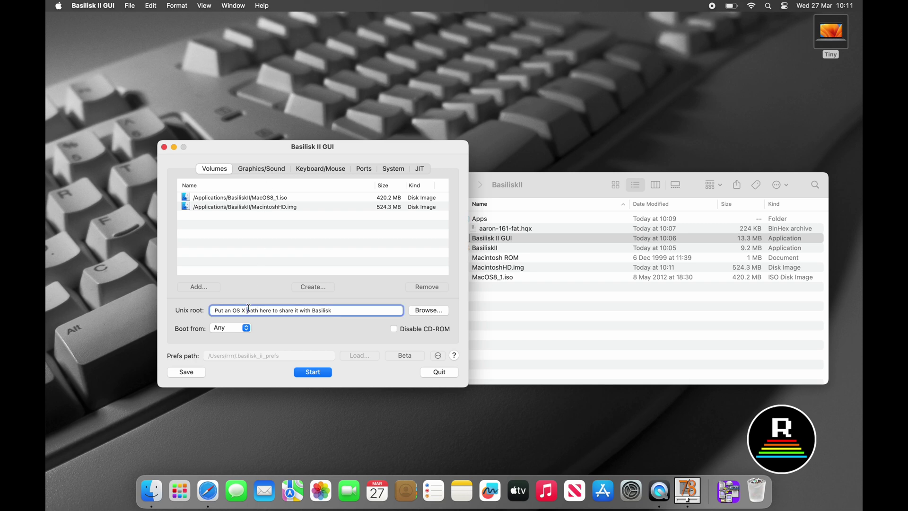
{"action": "left_click", "coordinate": [422, 309]}
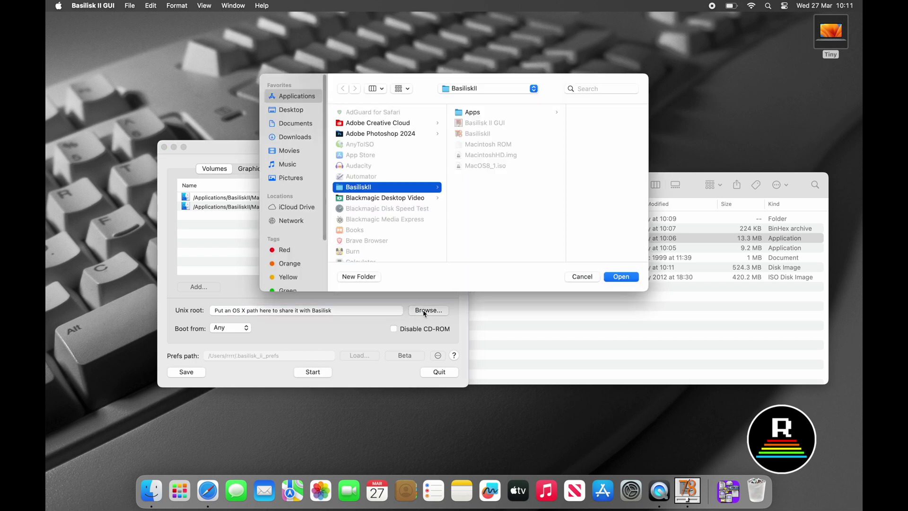
{"action": "left_click", "coordinate": [472, 112]}
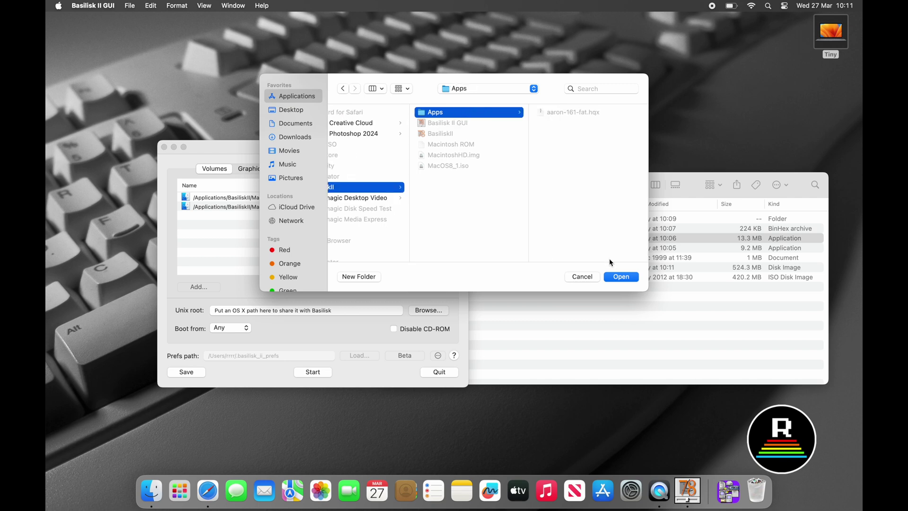
{"action": "left_click", "coordinate": [622, 277]}
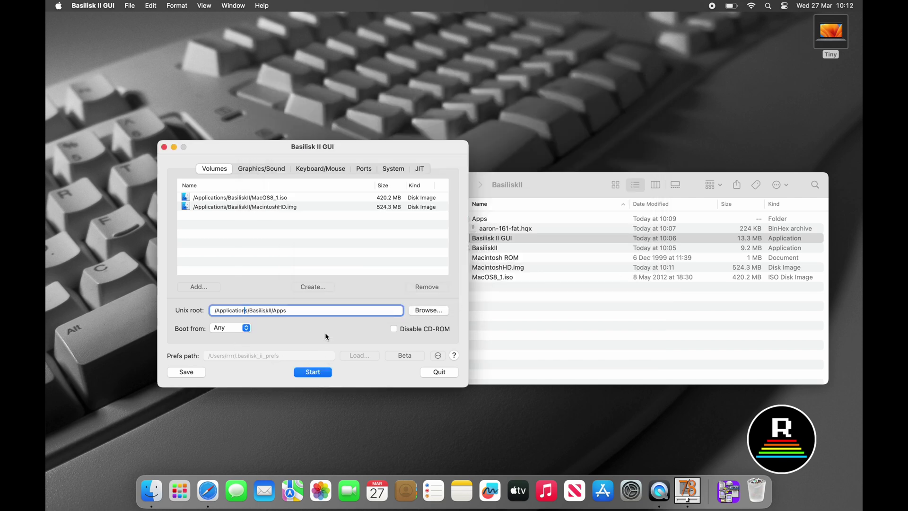
Configure the graphics as a window with a 30 Hz refresh rate, 800 width and 600 height.
{"action": "left_click", "coordinate": [263, 169]}
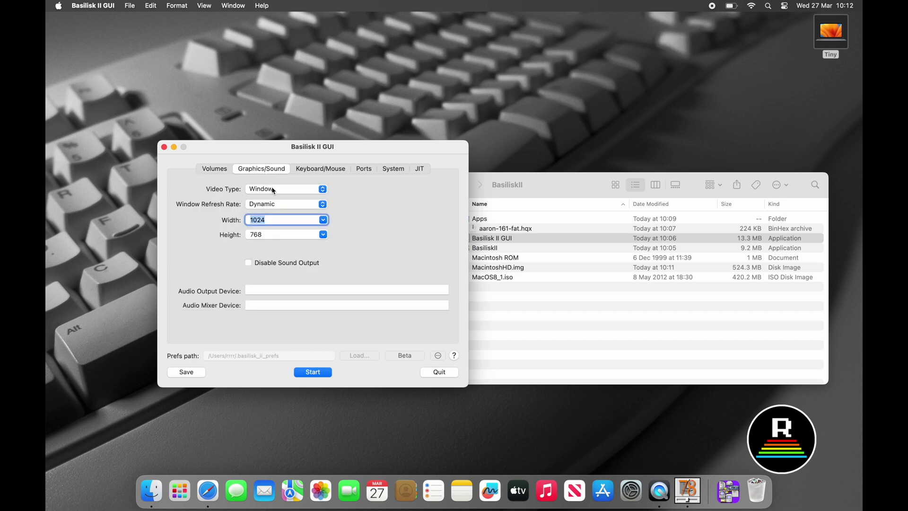
{"action": "left_click", "coordinate": [278, 204]}
{"action": "left_click", "coordinate": [276, 221]}
{"action": "left_click", "coordinate": [285, 189]}
{"action": "left_click", "coordinate": [286, 189]}
{"action": "left_click", "coordinate": [324, 221]}
{"action": "left_click", "coordinate": [317, 242]}
{"action": "left_click", "coordinate": [323, 234]}
{"action": "left_click", "coordinate": [315, 256]}
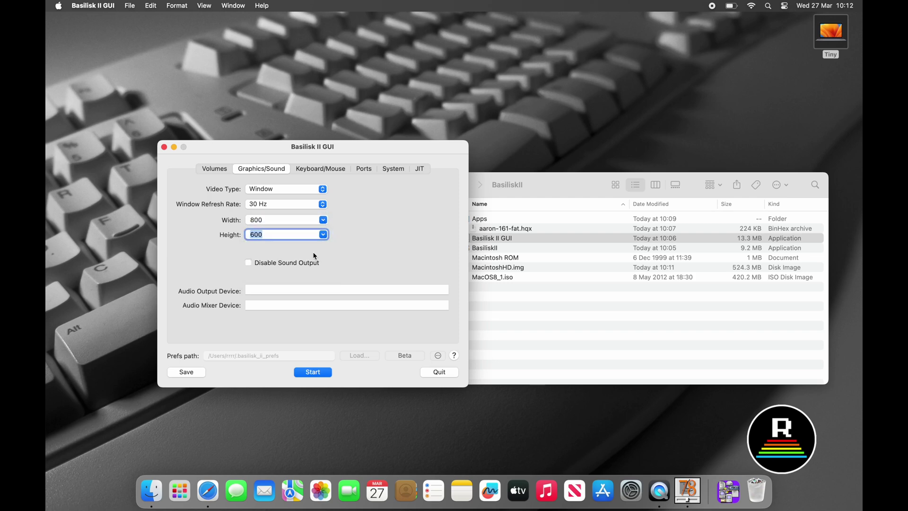
Configure the emulated system with 32 MB RAM, the Quadra 900 (MacOS 8.x) model and a 68040 CPU.
{"action": "left_click", "coordinate": [321, 170]}
{"action": "left_click", "coordinate": [365, 169]}
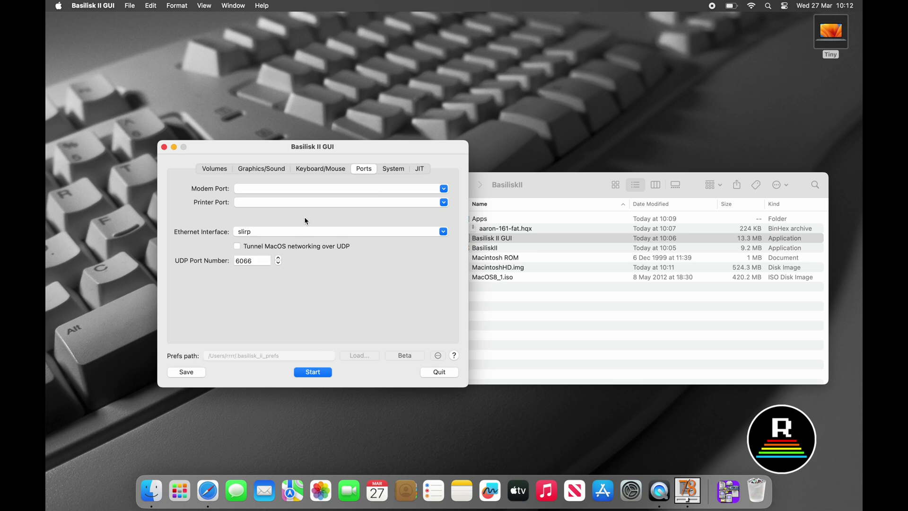
{"action": "left_click", "coordinate": [394, 169]}
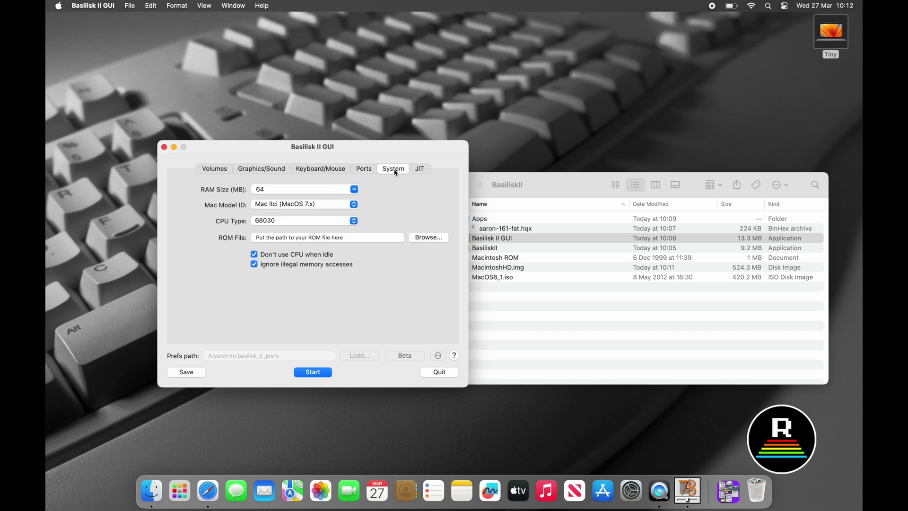
{"action": "left_click", "coordinate": [354, 190]}
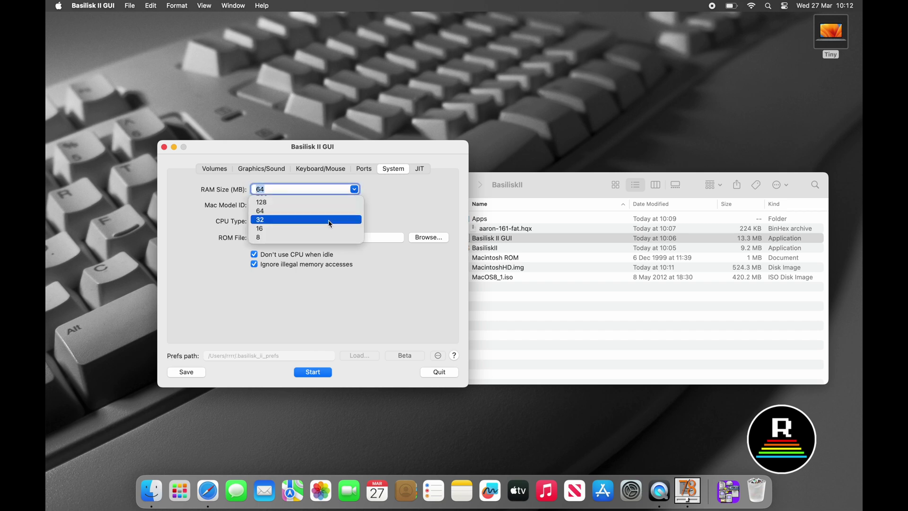
{"action": "left_click", "coordinate": [330, 220]}
{"action": "left_click", "coordinate": [352, 204]}
{"action": "left_click", "coordinate": [344, 218]}
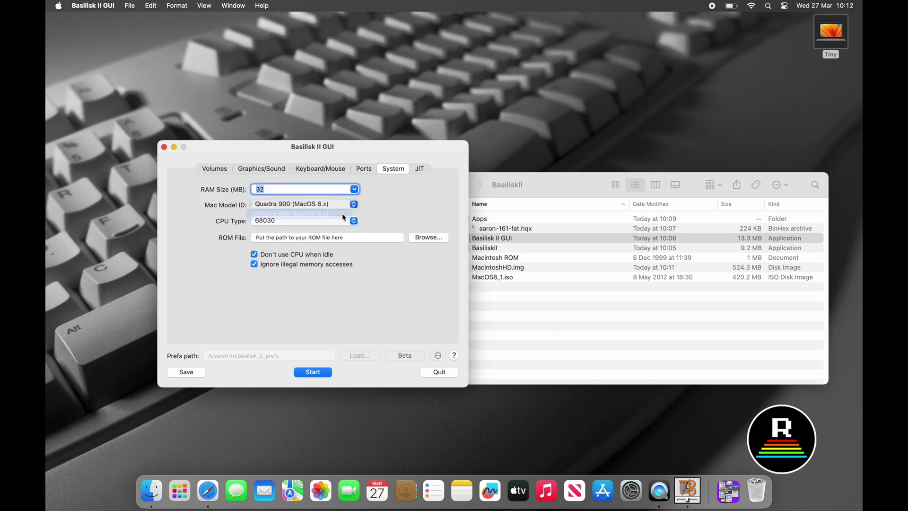
{"action": "left_click", "coordinate": [354, 221]}
{"action": "left_click", "coordinate": [336, 241]}
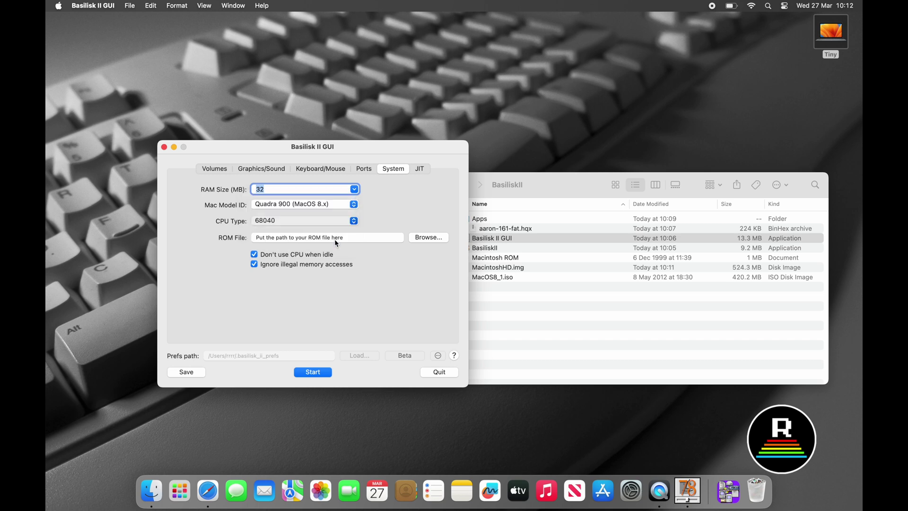
Set the ROM file to Macintosh ROM from the BasiliskII folder.
{"action": "left_click", "coordinate": [429, 237]}
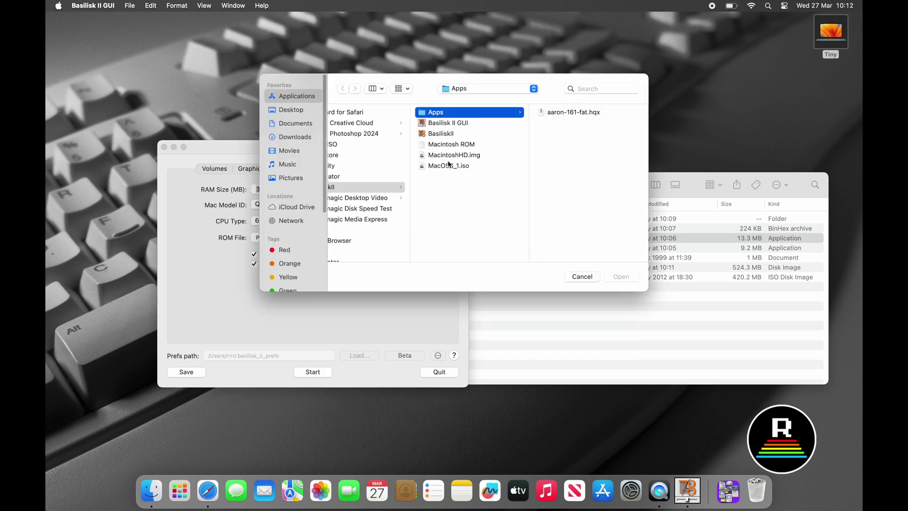
{"action": "left_click", "coordinate": [456, 145]}
{"action": "left_click", "coordinate": [610, 278]}
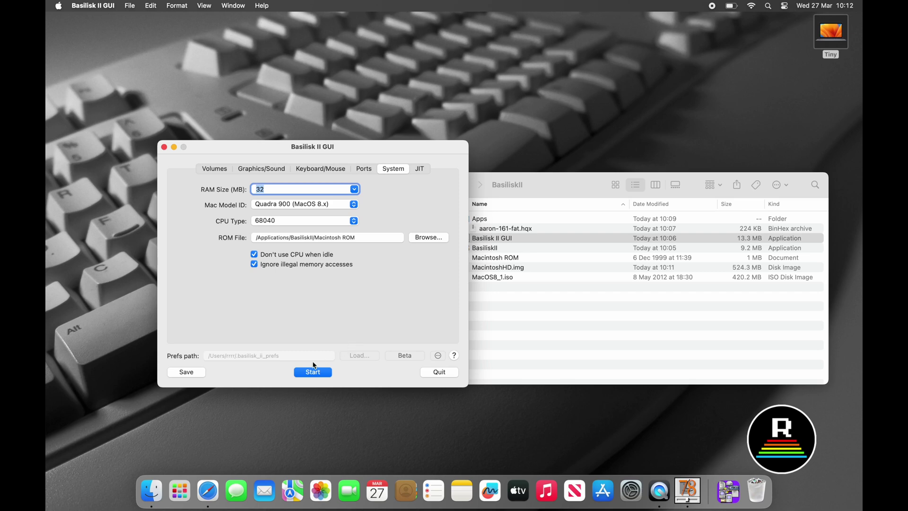
Start from the configured settings, then launch the BasiliskII application from Finder and allow it to open.
{"action": "left_click", "coordinate": [313, 372]}
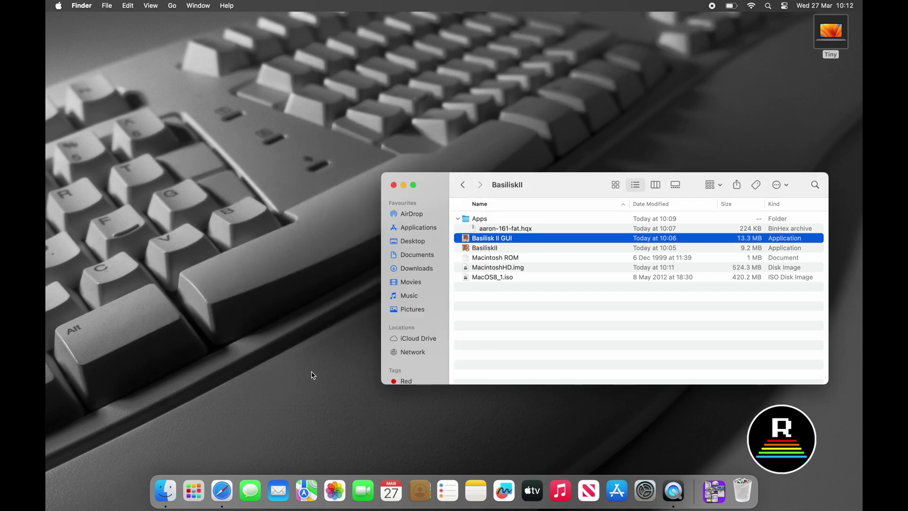
{"action": "double_click", "coordinate": [483, 250]}
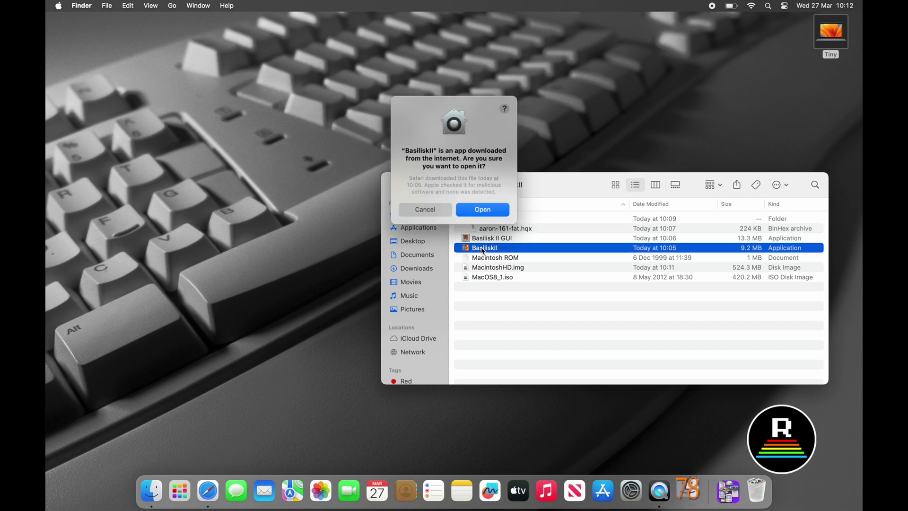
{"action": "left_click", "coordinate": [490, 211]}
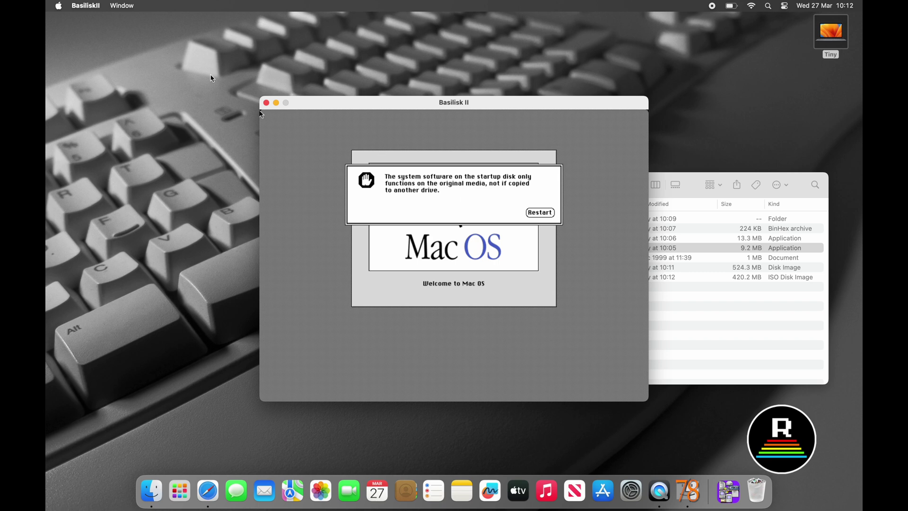
Quit the BasiliskII emulator, forcing it to close.
{"action": "left_click", "coordinate": [90, 3]}
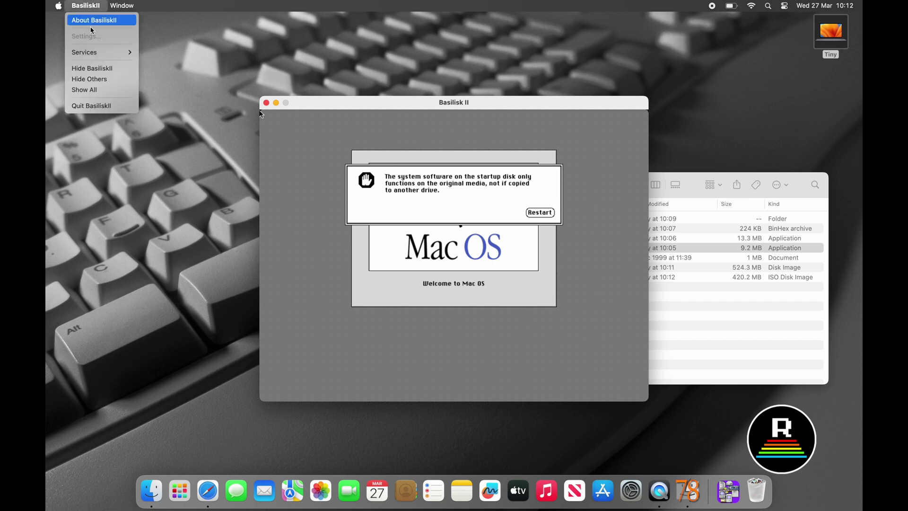
{"action": "left_click", "coordinate": [90, 108]}
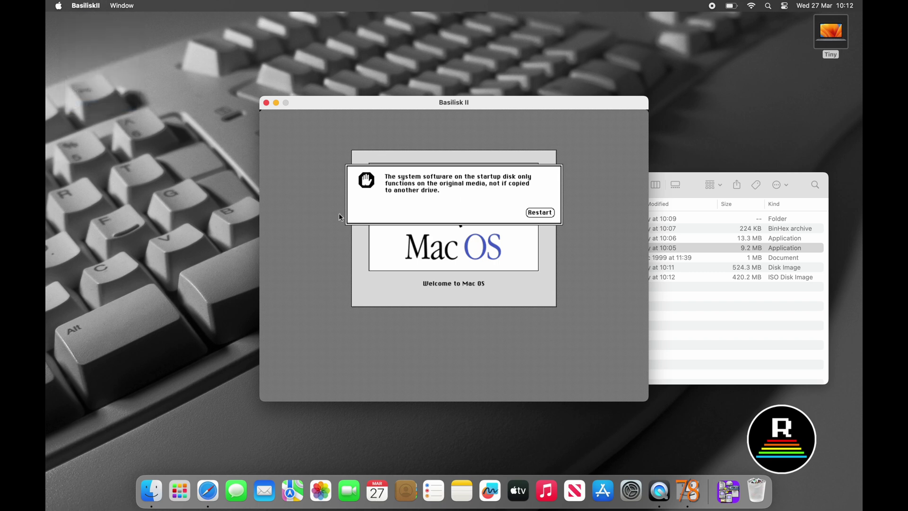
{"action": "key", "text": "super+alt+Escape"}
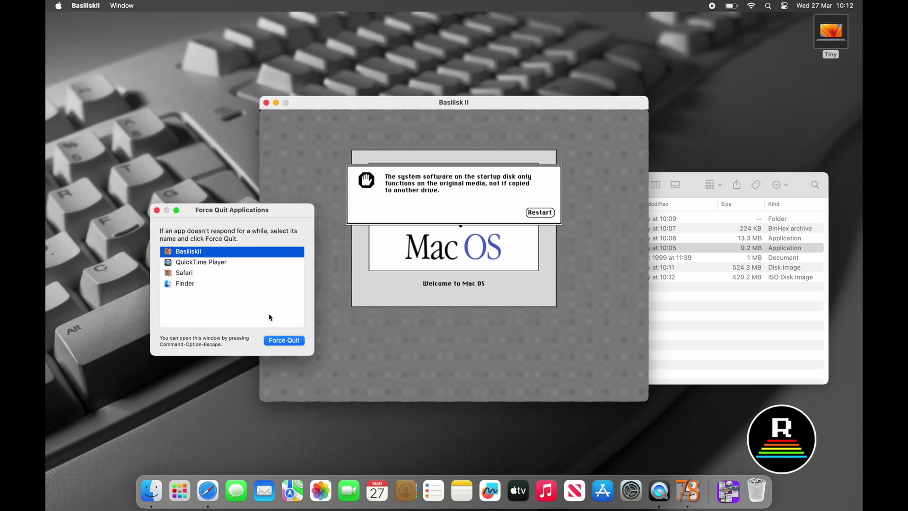
{"action": "left_click", "coordinate": [284, 341]}
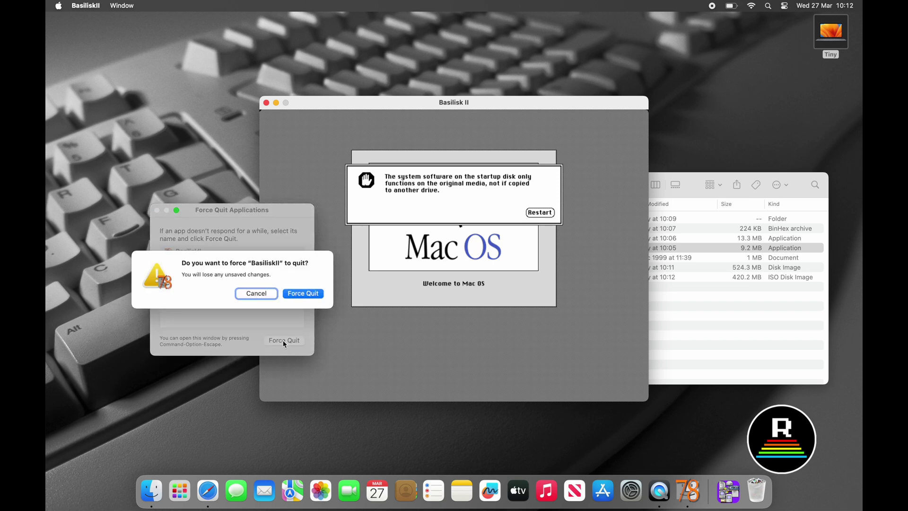
{"action": "left_click", "coordinate": [303, 285]}
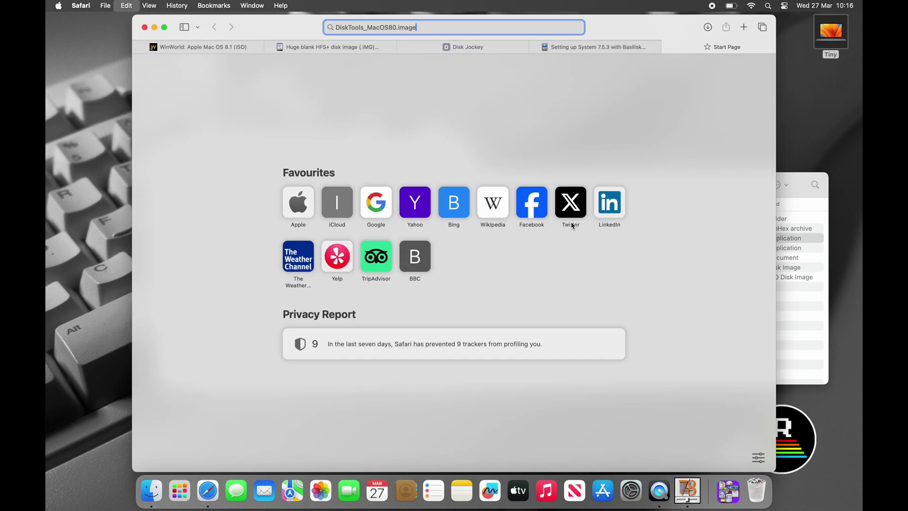
Search the web in Safari for "DiskTools_MacOS80.image download" and open the macpi repository on GitHub.
{"action": "type", "text": "download"}
{"action": "key", "text": "Return"}
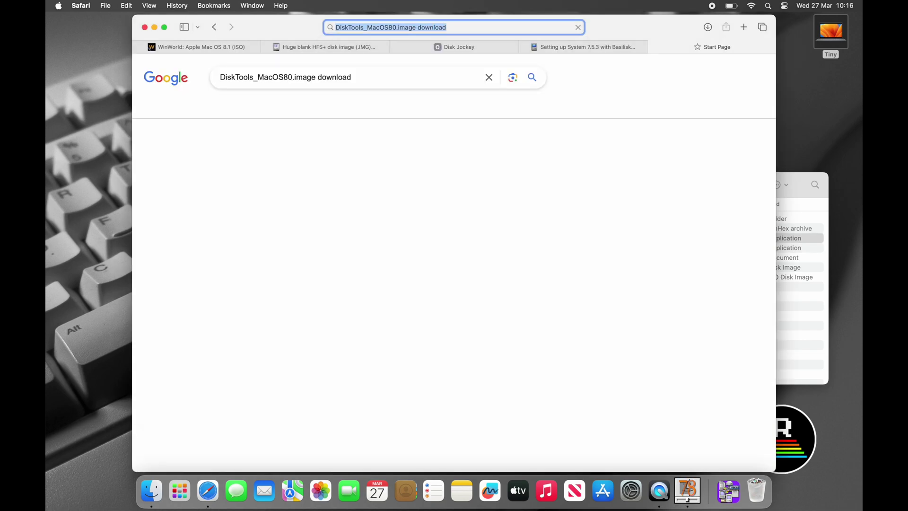
{"action": "scroll", "coordinate": [232, 340], "scroll_direction": "down", "scroll_amount": 5}
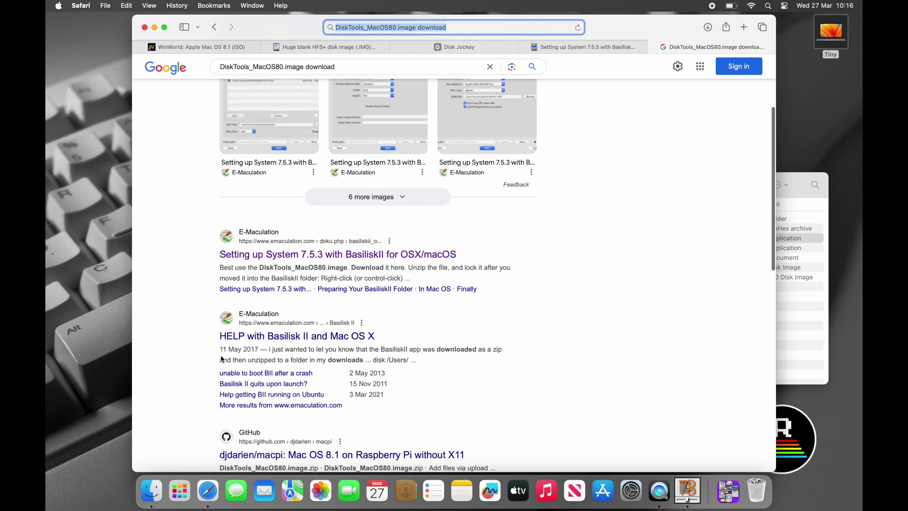
{"action": "scroll", "coordinate": [238, 320], "scroll_direction": "down", "scroll_amount": 3}
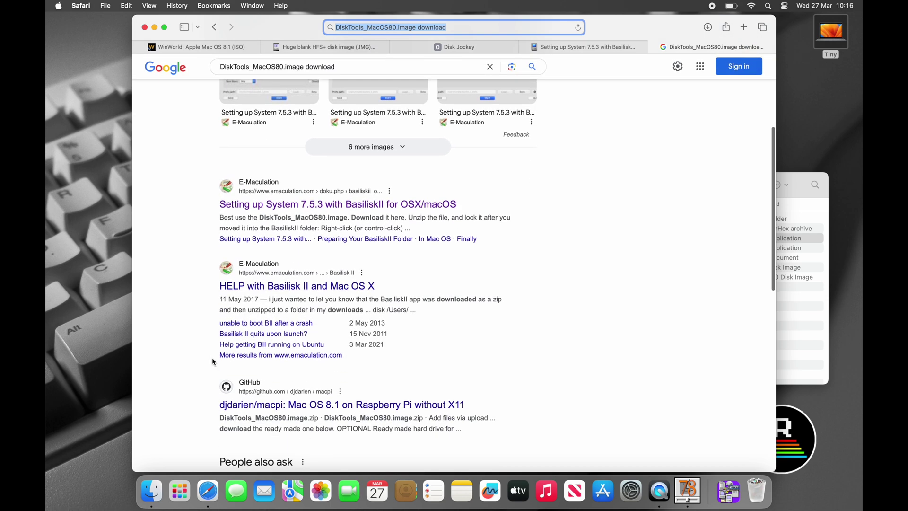
{"action": "left_click", "coordinate": [248, 358]}
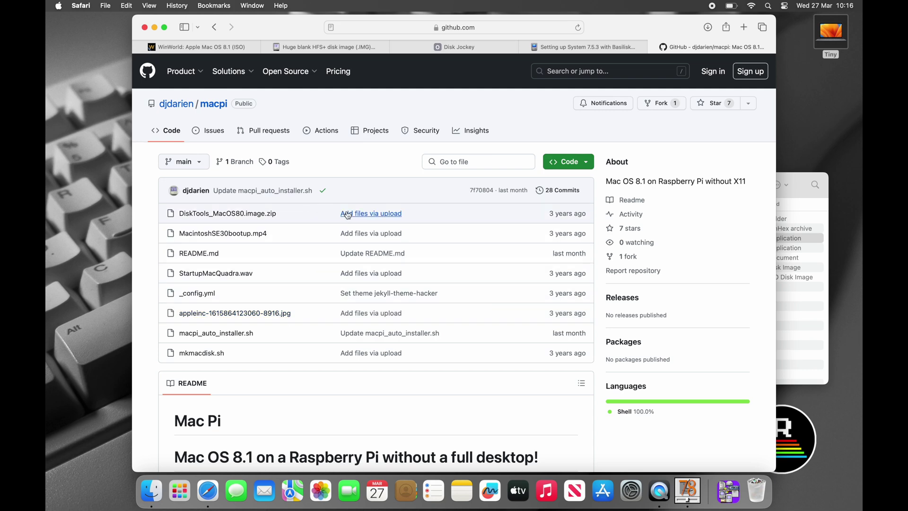
Download DiskTools_MacOS80.image.zip from the macpi repository.
{"action": "left_click", "coordinate": [214, 213]}
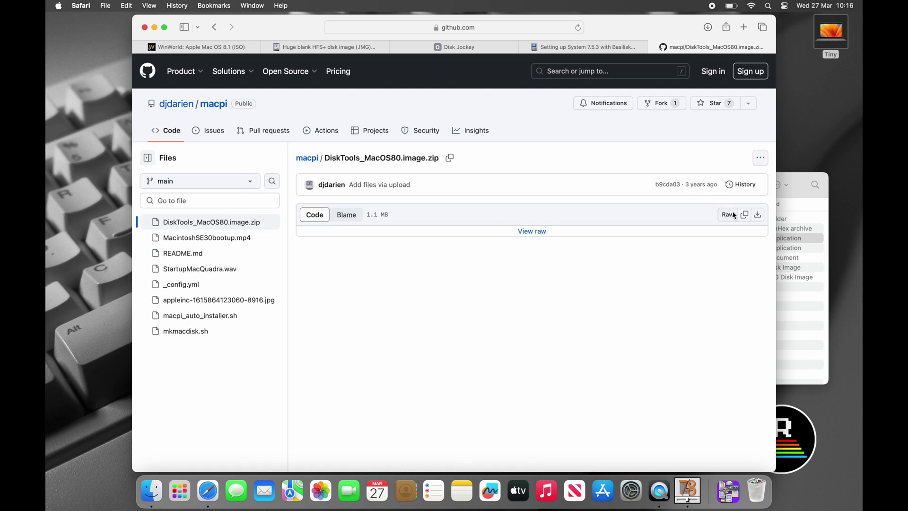
{"action": "left_click", "coordinate": [532, 231]}
{"action": "left_click", "coordinate": [540, 270]}
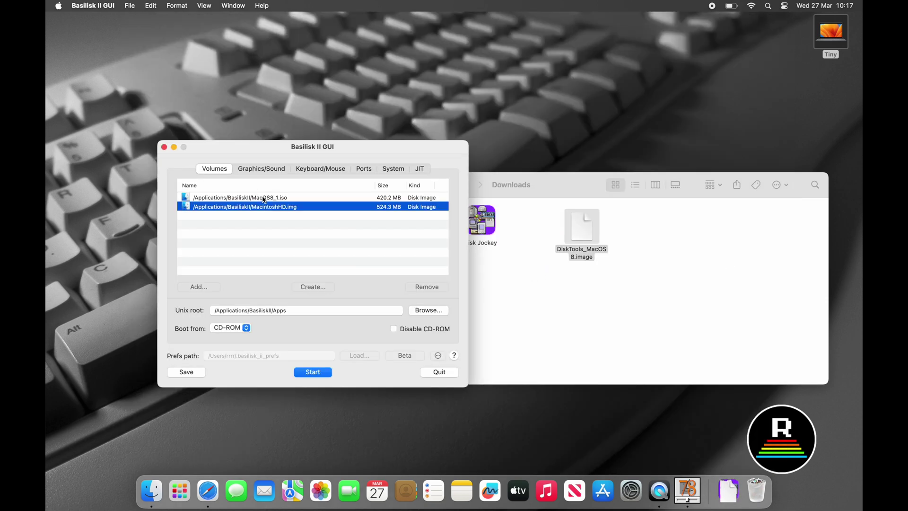
Remove MacOS8_1.iso and MacintoshHD.img from the volumes in Basilisk II GUI.
{"action": "left_click", "coordinate": [263, 198]}
{"action": "left_click", "coordinate": [407, 287]}
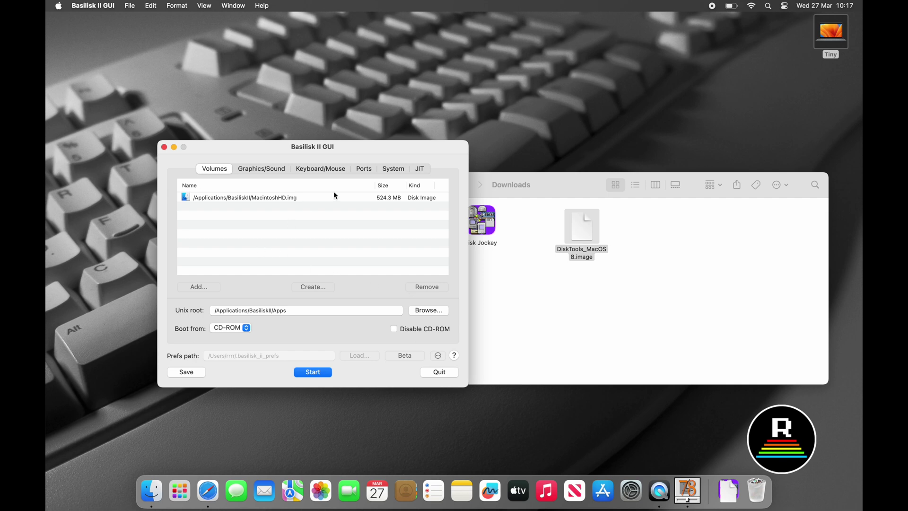
{"action": "left_click", "coordinate": [334, 196]}
{"action": "left_click", "coordinate": [424, 287]}
Add DiskTools_MacOS8.image from the Downloads folder as the first volume.
{"action": "left_click", "coordinate": [199, 286]}
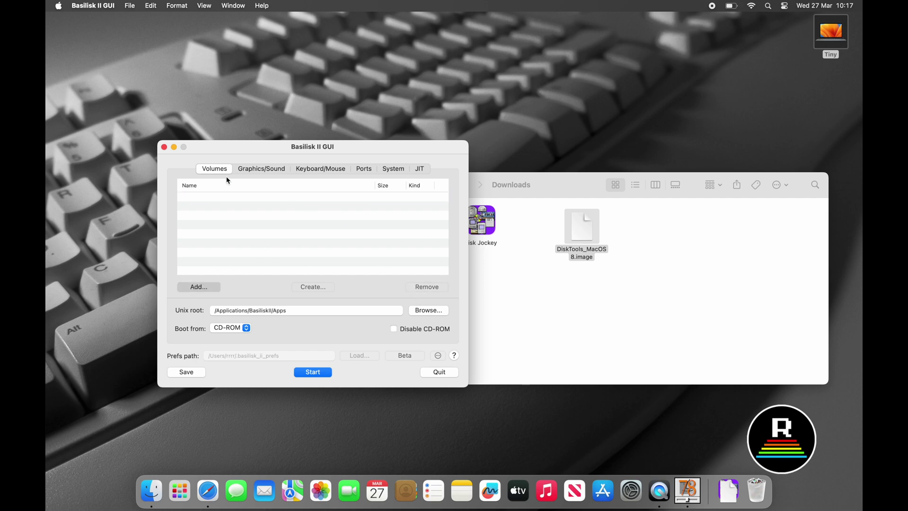
{"action": "left_click", "coordinate": [161, 217]}
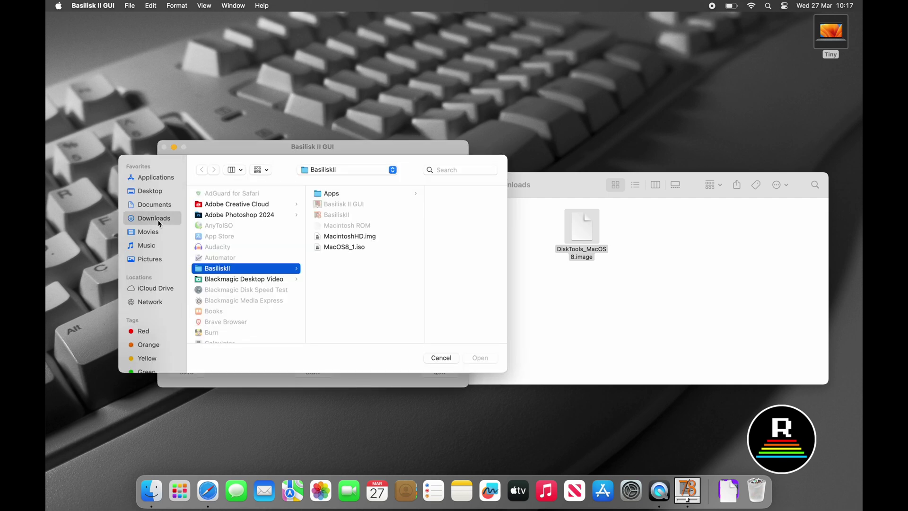
{"action": "double_click", "coordinate": [249, 204]}
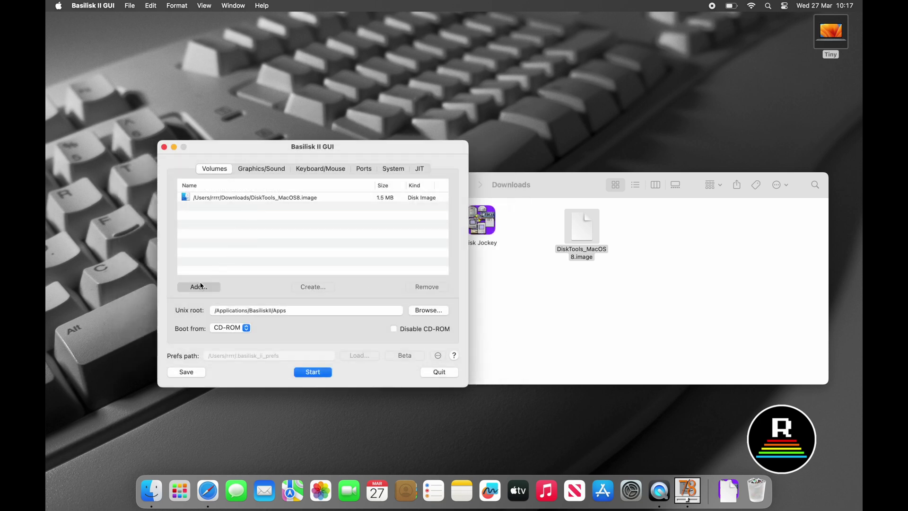
Add MacOS8_1.iso from the BasiliskII folder in Applications as the second volume.
{"action": "left_click", "coordinate": [182, 287]}
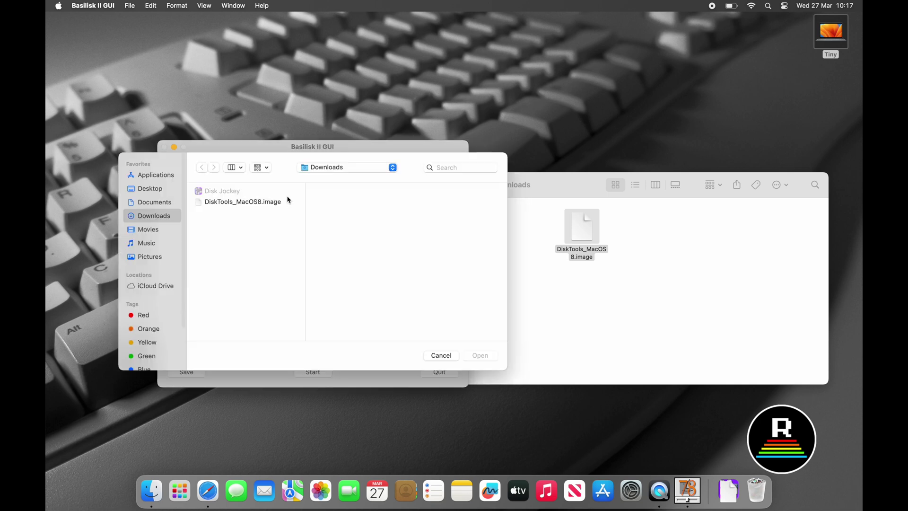
{"action": "left_click", "coordinate": [156, 179]}
{"action": "left_click", "coordinate": [224, 268]}
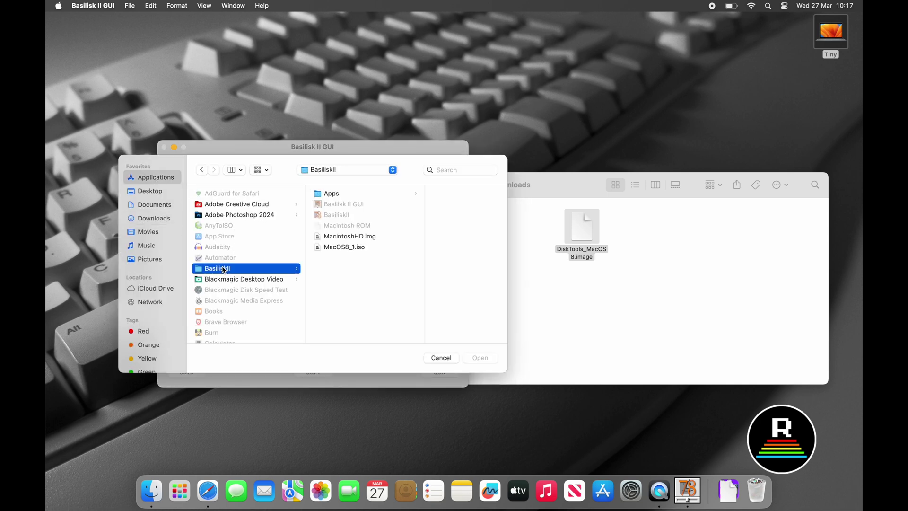
{"action": "left_click", "coordinate": [350, 237]}
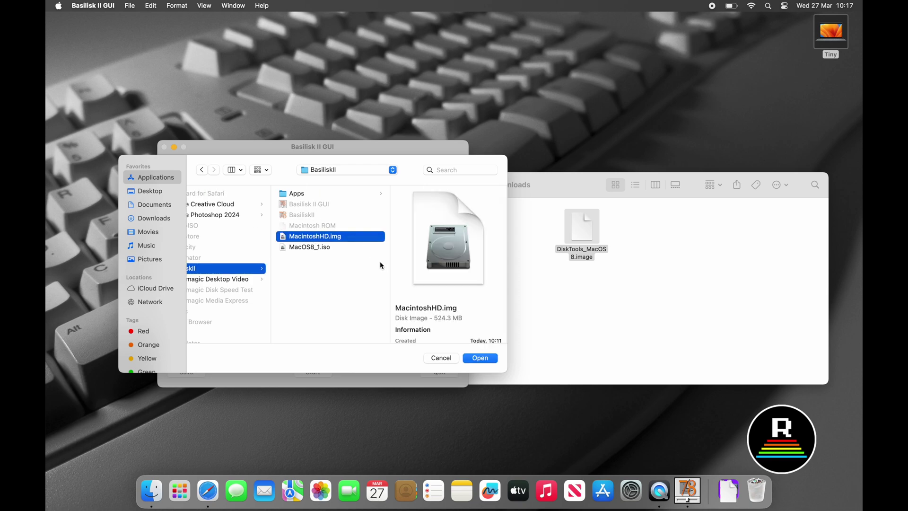
{"action": "double_click", "coordinate": [331, 247]}
Add MacintoshHD.img from the BasiliskII folder as the third volume and start the emulator with these settings.
{"action": "left_click", "coordinate": [196, 288]}
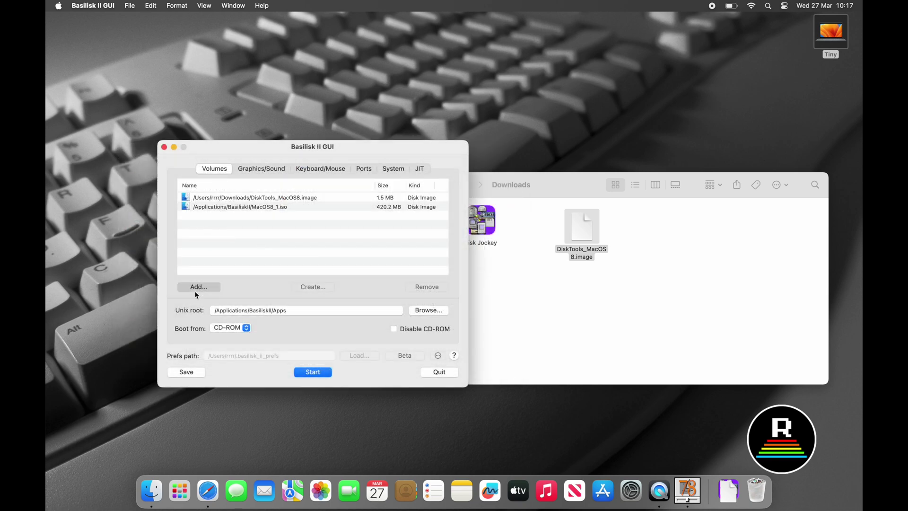
{"action": "double_click", "coordinate": [349, 236]}
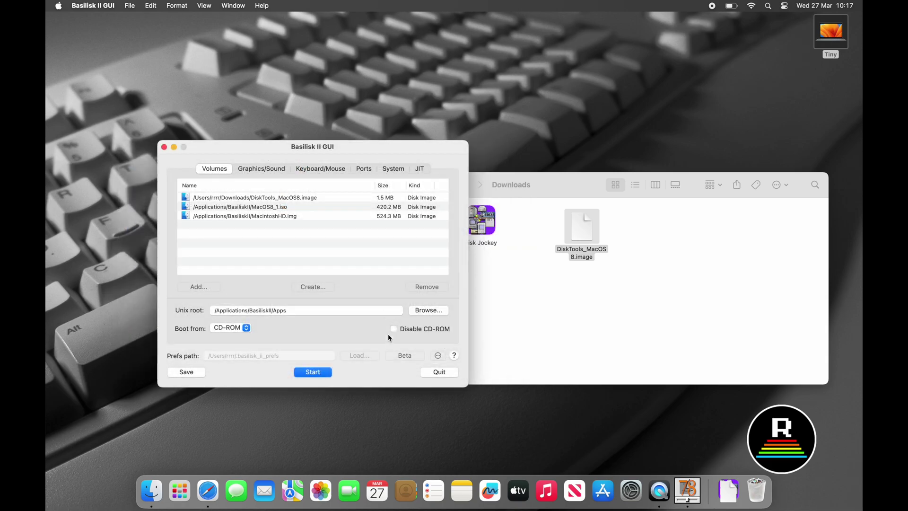
{"action": "left_click", "coordinate": [316, 371]}
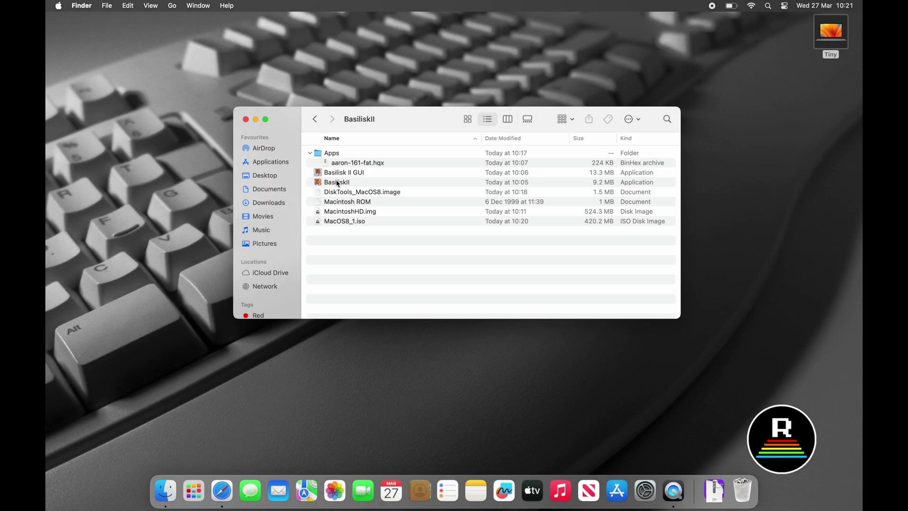
Launch BasiliskII from its folder and initialize the unreadable 500 MB disk under the name Macintosh HD.
{"action": "double_click", "coordinate": [338, 182]}
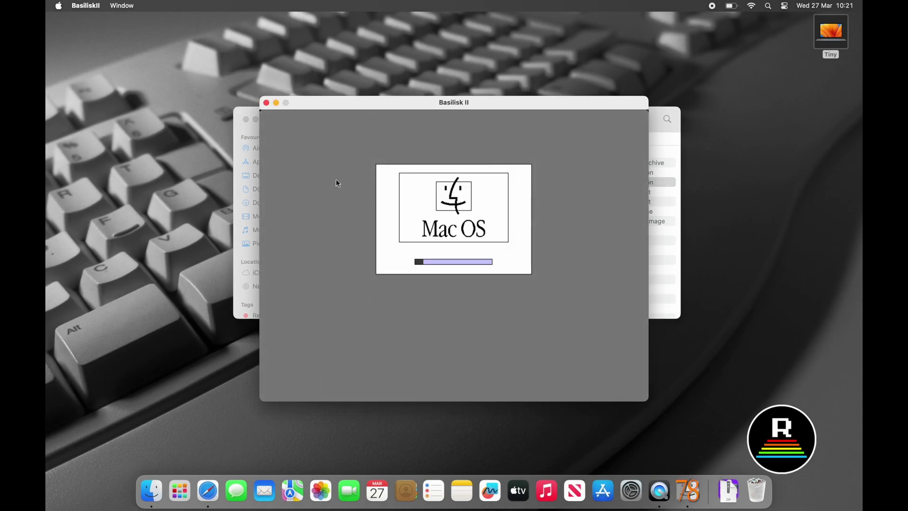
{"action": "left_click", "coordinate": [543, 215]}
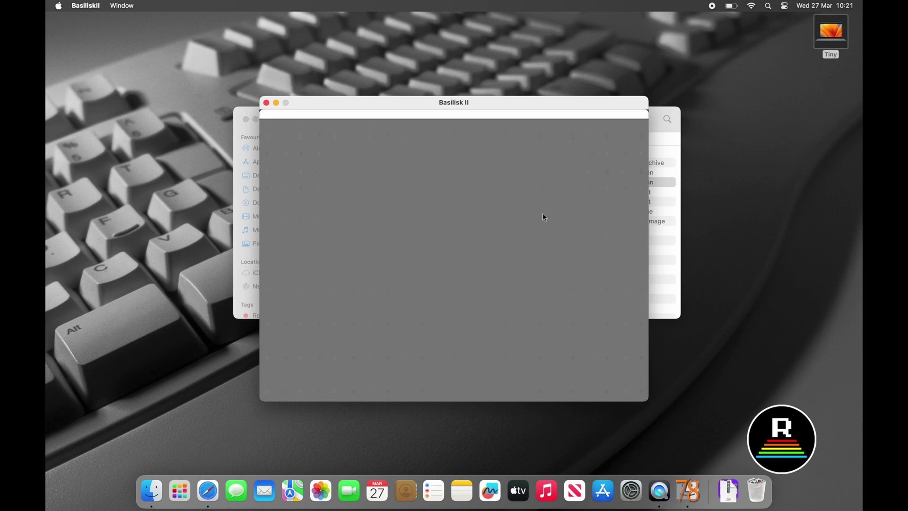
{"action": "type", "text": "Macintosh HD"}
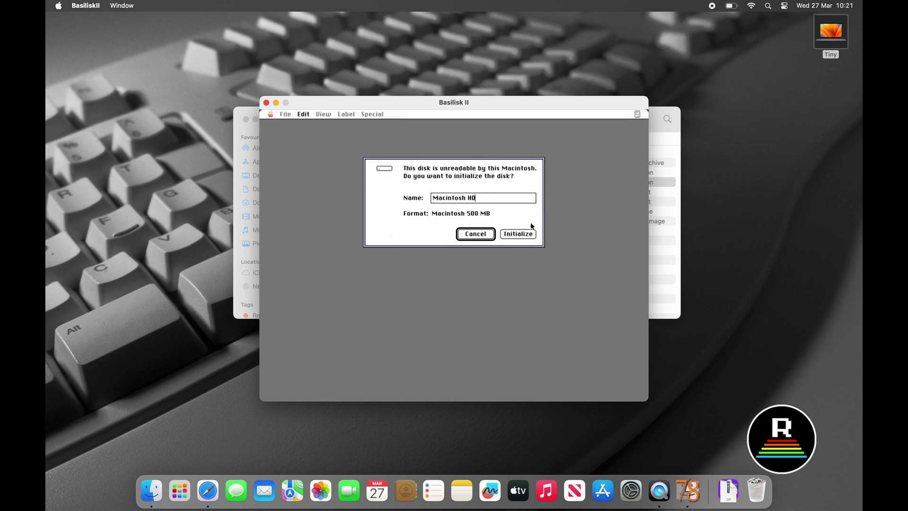
{"action": "left_click", "coordinate": [525, 239]}
{"action": "left_click", "coordinate": [509, 205]}
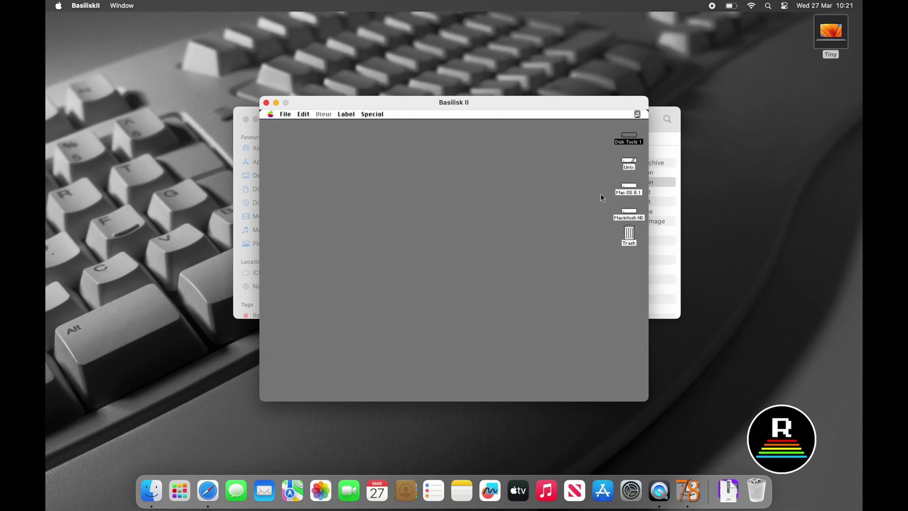
Run Install Mac OS 8.1 from the Mac OS 8.1 disc and select Macintosh HD as the destination disk.
{"action": "double_click", "coordinate": [630, 188]}
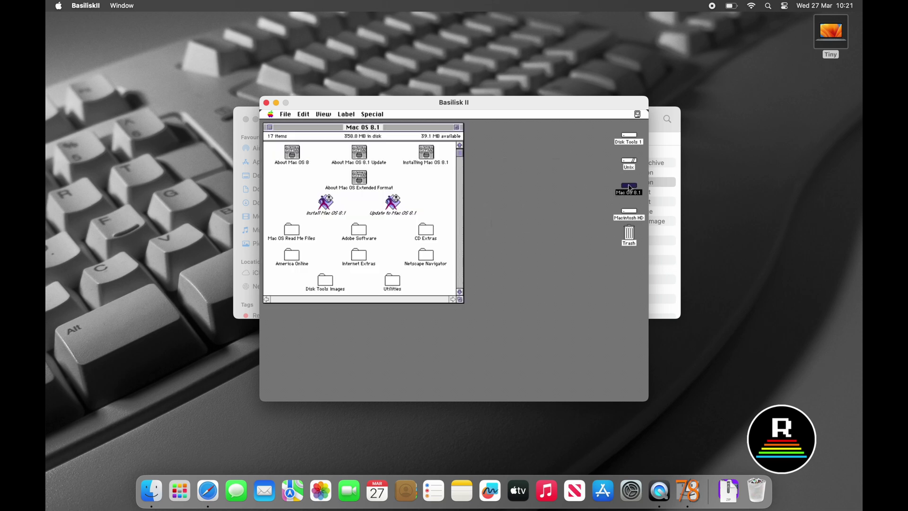
{"action": "double_click", "coordinate": [330, 201]}
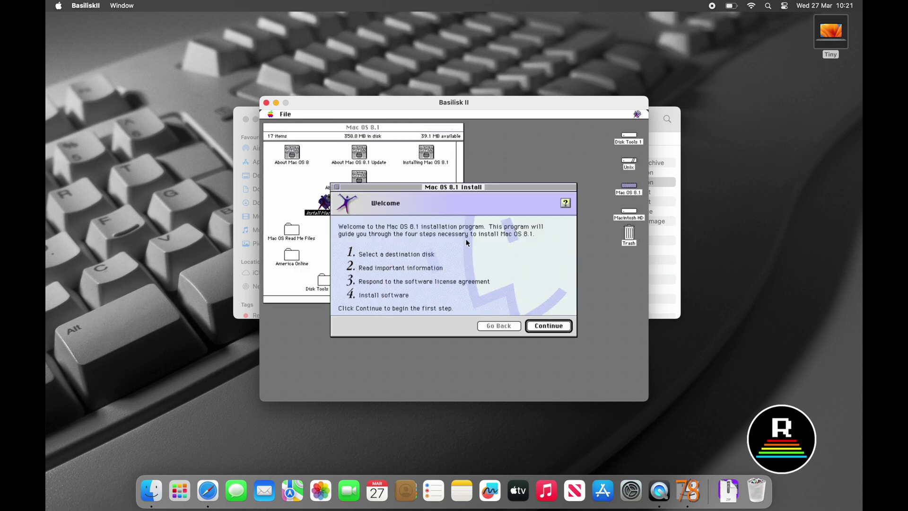
{"action": "left_click", "coordinate": [555, 328]}
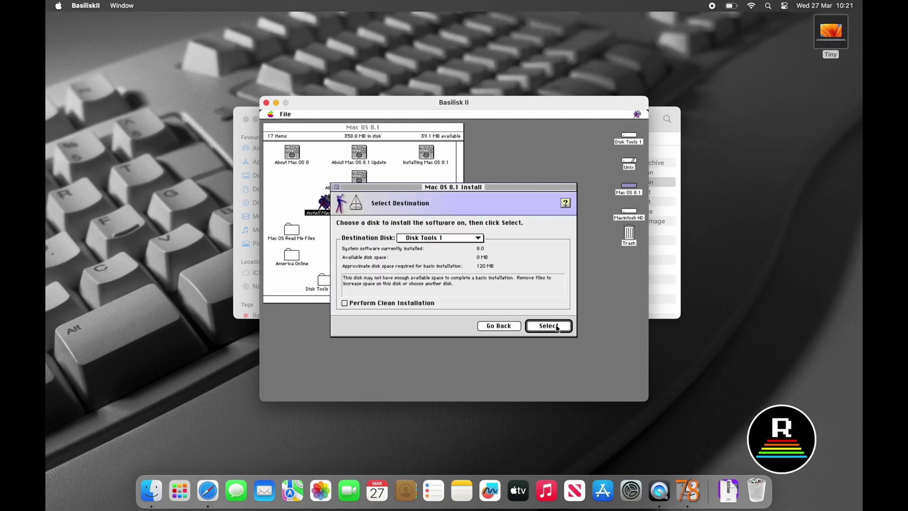
{"action": "left_click", "coordinate": [469, 238]}
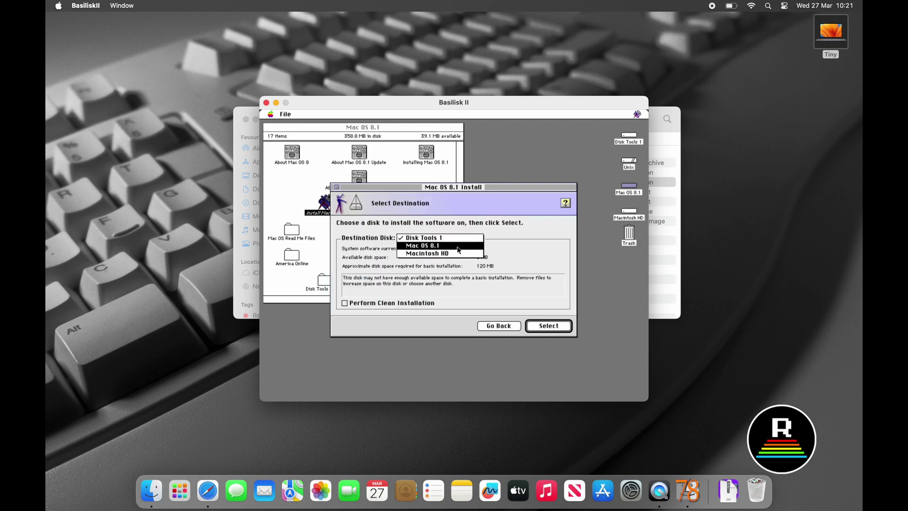
{"action": "left_click", "coordinate": [458, 254]}
{"action": "left_click", "coordinate": [544, 326]}
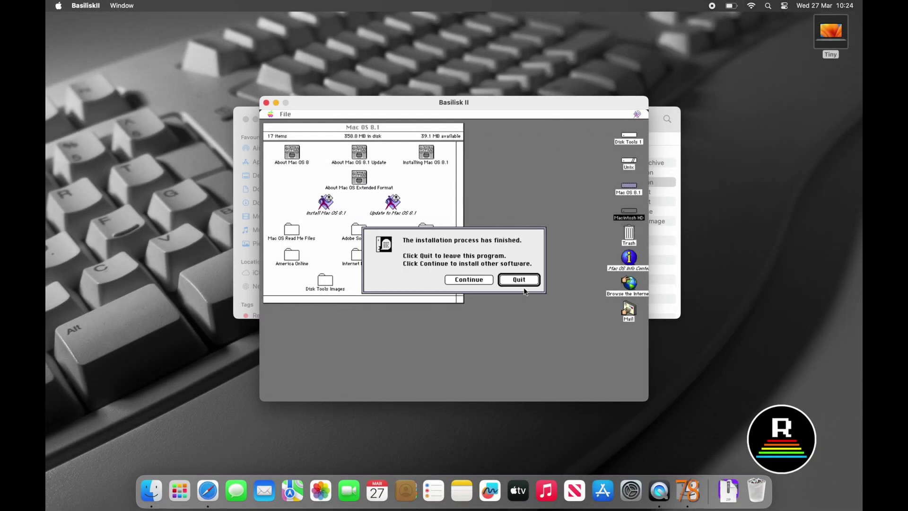
Quit the finished installer, close the Mac OS 8.1 window and shut down the emulated Mac.
{"action": "left_click", "coordinate": [520, 280]}
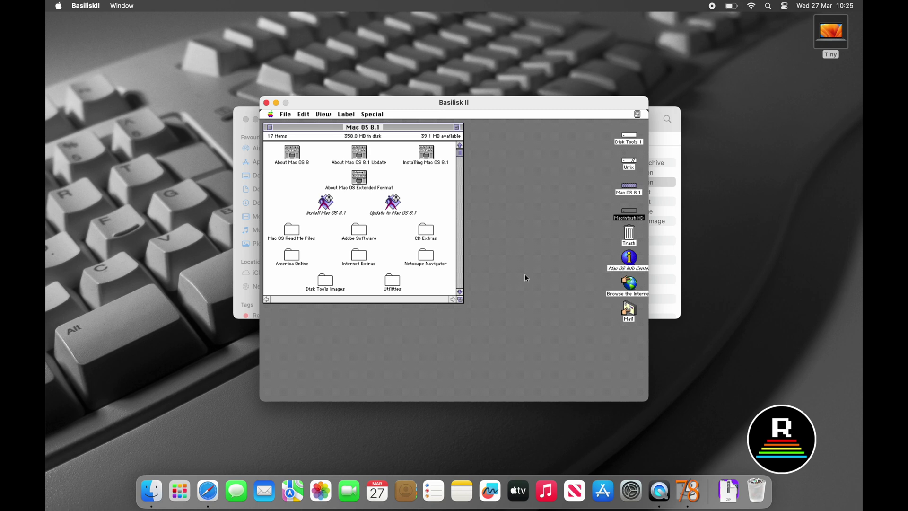
{"action": "left_click", "coordinate": [269, 127]}
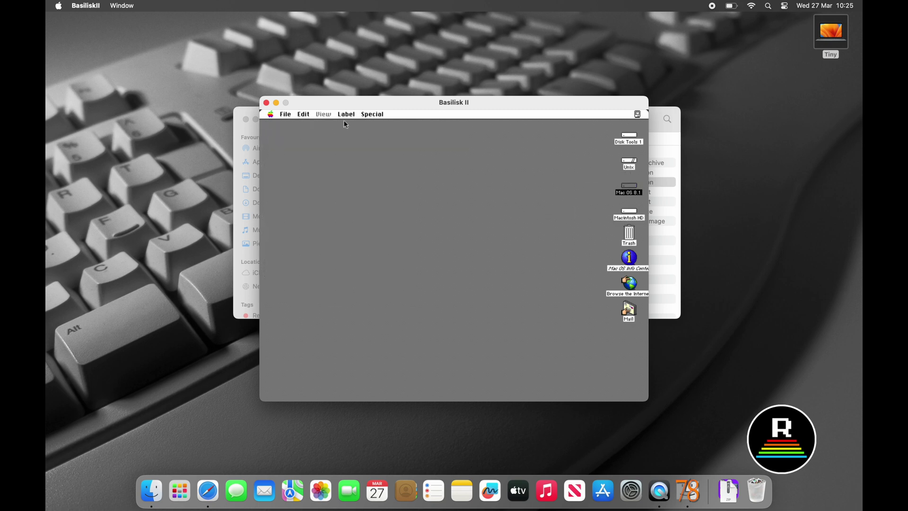
{"action": "left_click", "coordinate": [368, 115]}
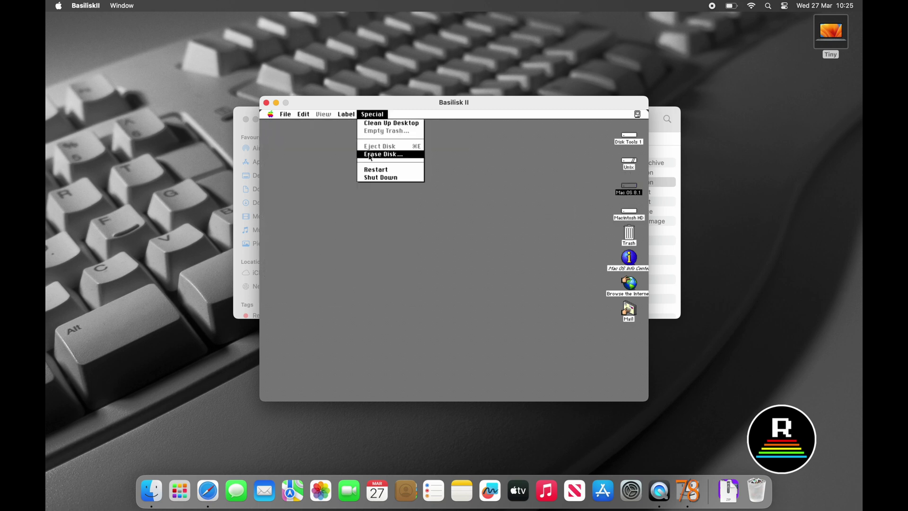
{"action": "left_click", "coordinate": [374, 178]}
Remove DiskTools_MacOS8.image and MacOS8_1.iso from the volumes in Basilisk II GUI and start with the remaining disk.
{"action": "left_click", "coordinate": [358, 175]}
{"action": "double_click", "coordinate": [358, 175]}
{"action": "left_click", "coordinate": [306, 197]}
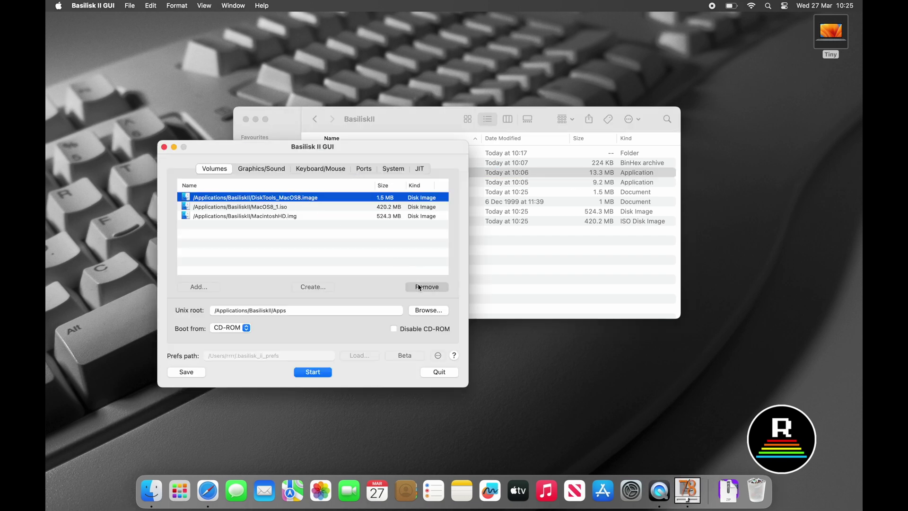
{"action": "left_click", "coordinate": [419, 287]}
{"action": "left_click", "coordinate": [296, 197]}
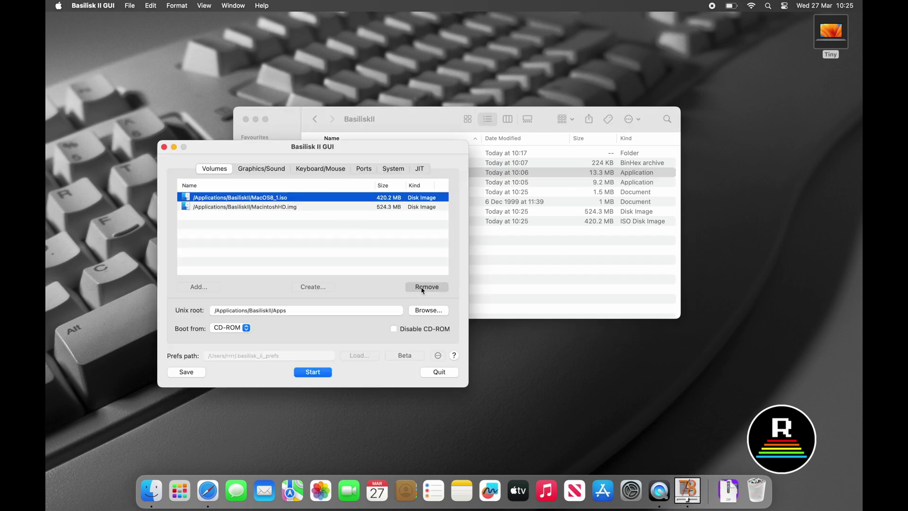
{"action": "left_click", "coordinate": [422, 288]}
{"action": "left_click", "coordinate": [313, 372]}
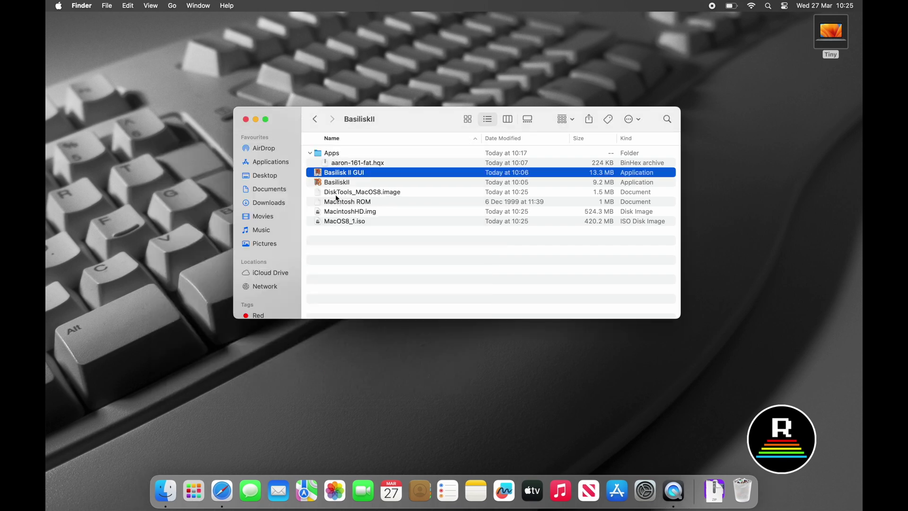
Boot BasiliskII from the hard disk and quit the Mac OS Setup Assistant.
{"action": "double_click", "coordinate": [326, 182]}
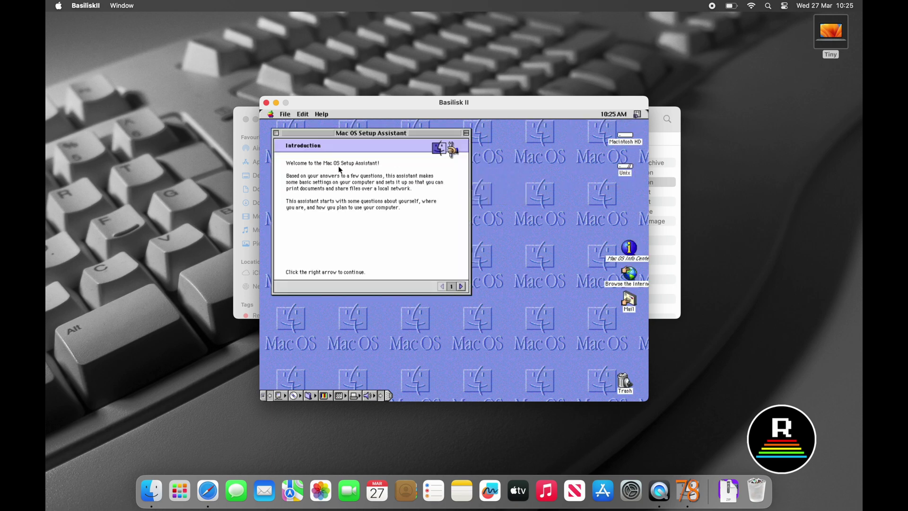
{"action": "left_click", "coordinate": [285, 114]}
{"action": "left_click", "coordinate": [288, 131]}
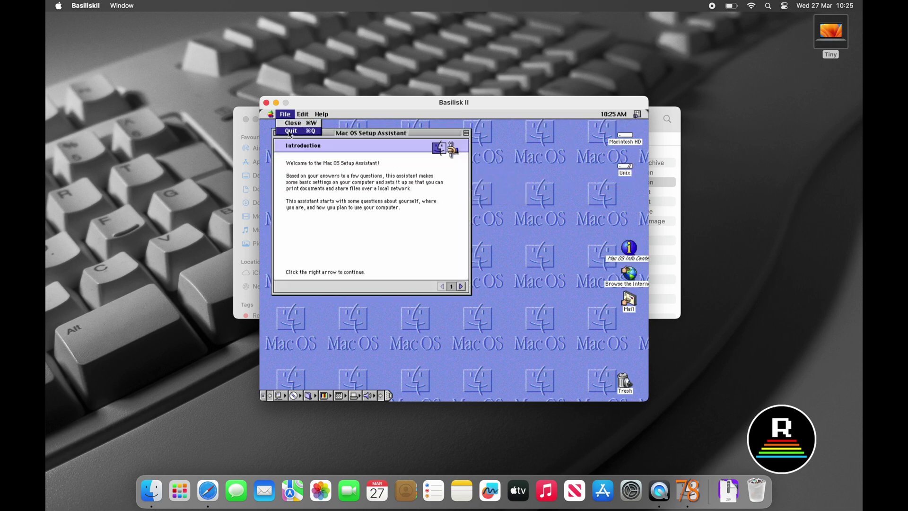
{"action": "left_click", "coordinate": [526, 209]}
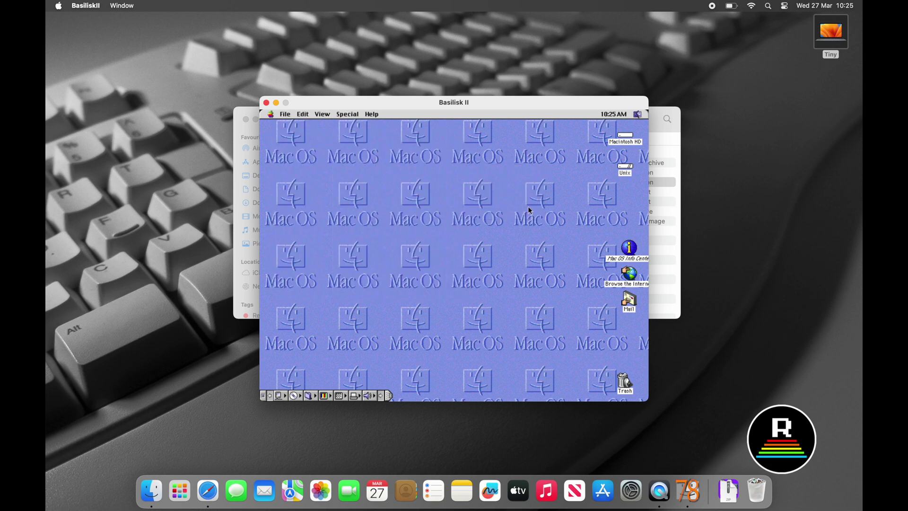
Set the desktop background to the plain purple pattern in the Desktop Pictures control panel and close it.
{"action": "left_click", "coordinate": [270, 114]}
{"action": "mouse_move", "coordinate": [303, 186]}
{"action": "left_click", "coordinate": [393, 242]}
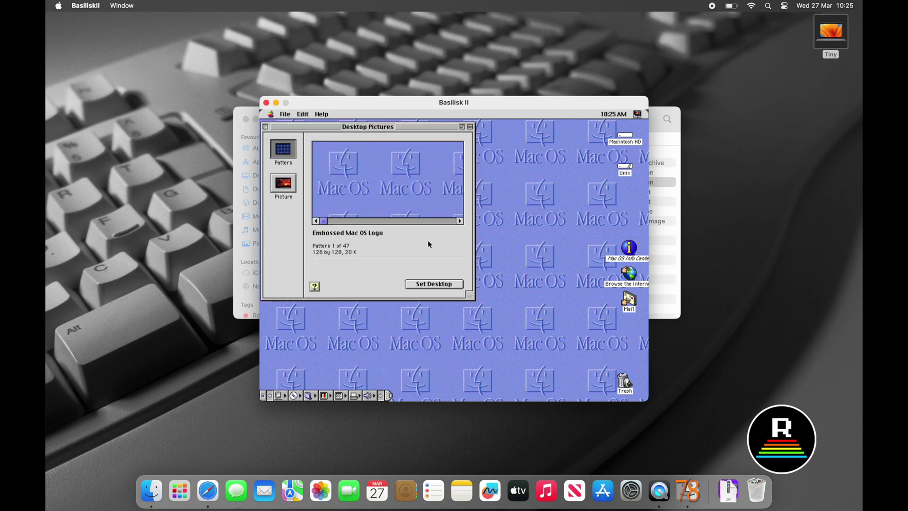
{"action": "left_click", "coordinate": [459, 221]}
{"action": "left_click", "coordinate": [458, 221]}
{"action": "left_click", "coordinate": [433, 283]}
{"action": "left_click", "coordinate": [266, 126]}
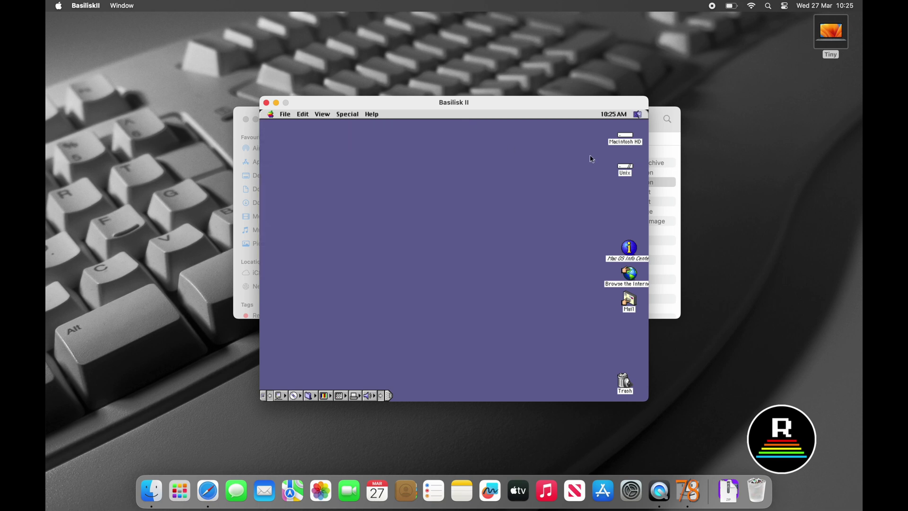
Copy aaron-161-fat.hqx from the shared Unix volume to Macintosh HD and unpack it.
{"action": "double_click", "coordinate": [626, 168]}
{"action": "double_click", "coordinate": [625, 138]}
{"action": "left_click_drag", "start_coordinate": [393, 127], "coordinate": [412, 242]}
{"action": "left_click_drag", "start_coordinate": [290, 153], "coordinate": [362, 325]}
{"action": "double_click", "coordinate": [362, 325]}
Copy the icon of the "Paste this onto your hard disk" file in the Aaron 1.6.1 (Fat) folder from its info window.
{"action": "double_click", "coordinate": [427, 326]}
{"action": "left_click", "coordinate": [400, 214]}
{"action": "left_click", "coordinate": [285, 114]}
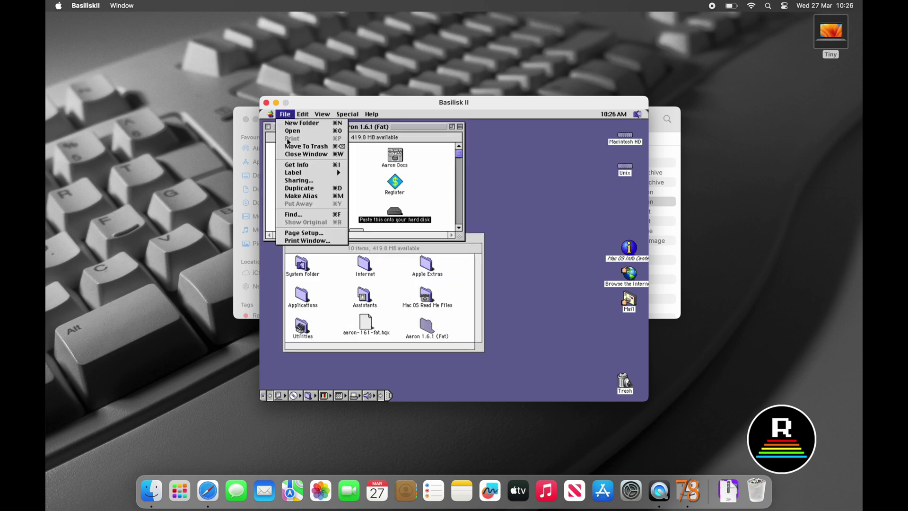
{"action": "left_click", "coordinate": [293, 165]}
{"action": "left_click", "coordinate": [302, 114]}
{"action": "left_click", "coordinate": [312, 148]}
Paste the copied icon onto Macintosh HD in its info window and close all open windows.
{"action": "left_click", "coordinate": [268, 127]}
{"action": "left_click", "coordinate": [625, 137]}
{"action": "left_click", "coordinate": [285, 114]}
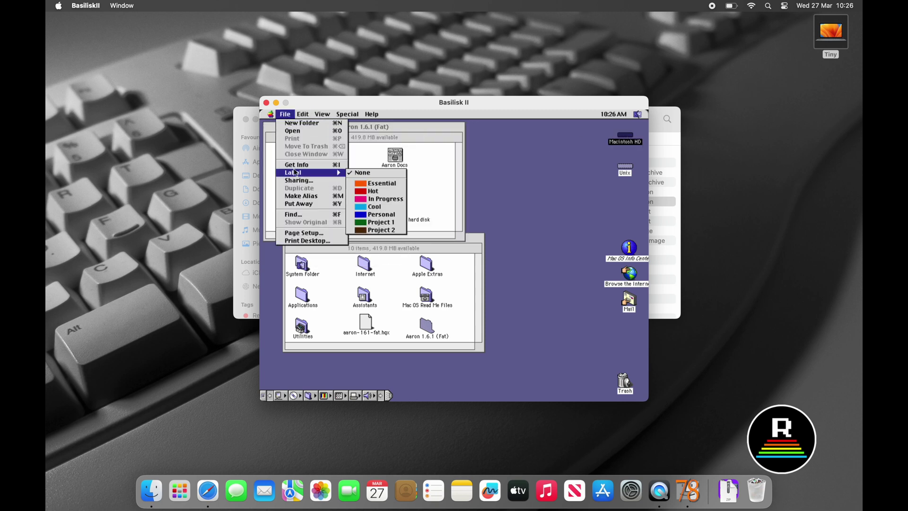
{"action": "left_click", "coordinate": [293, 165]}
{"action": "left_click", "coordinate": [303, 114]}
{"action": "key", "text": "super+alt+w"}
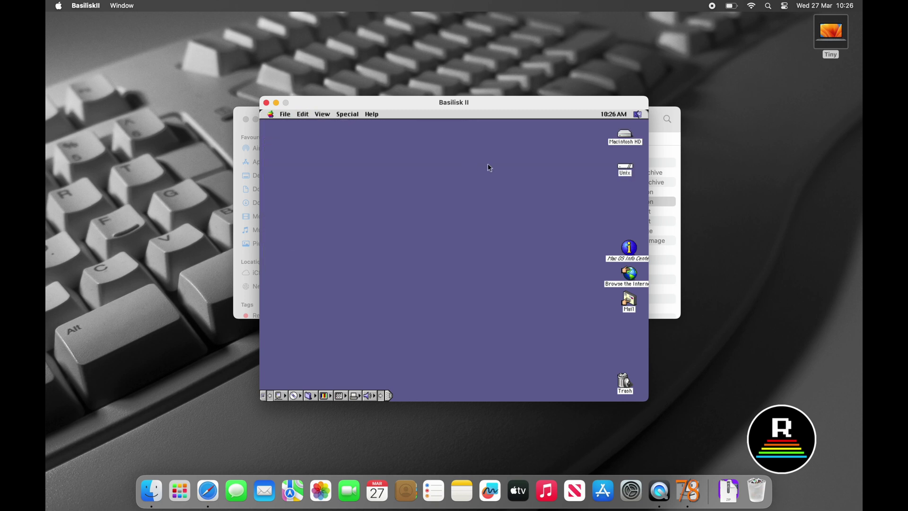
Delete the Aaron 1.6.1 (Fat) folder and aaron-161-fat.hqx from Macintosh HD and empty the Trash.
{"action": "key", "text": "super+o"}
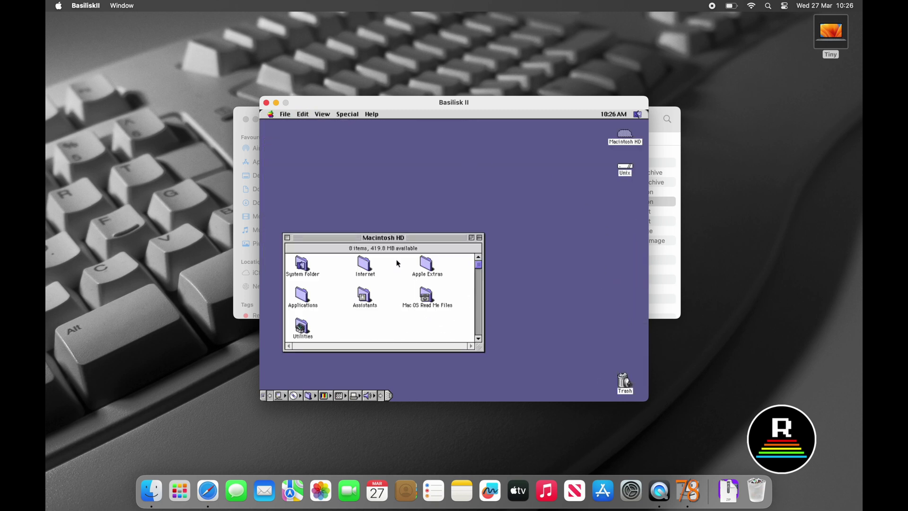
{"action": "left_click", "coordinate": [287, 237]}
{"action": "left_click", "coordinate": [348, 114]}
{"action": "left_click", "coordinate": [357, 123]}
{"action": "key", "text": "Return"}
View the system version and memory in About This Computer and shut down the emulated Mac.
{"action": "left_click", "coordinate": [270, 114]}
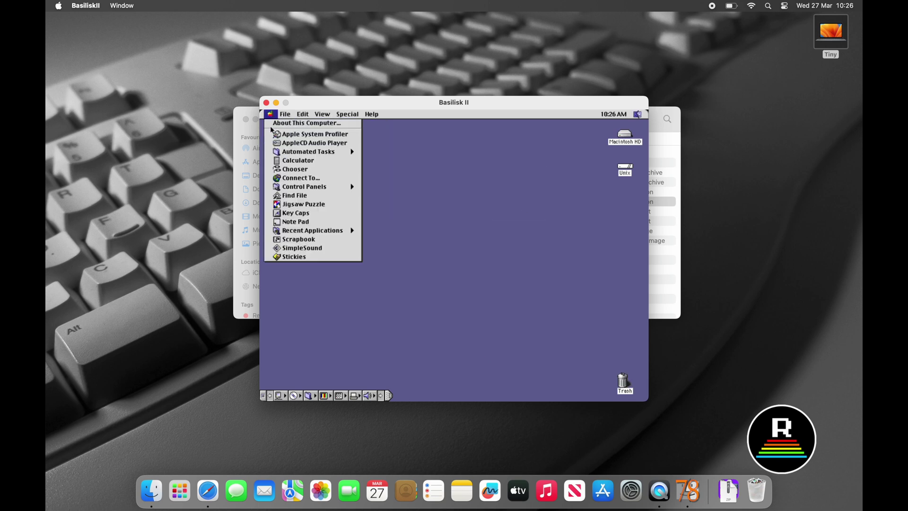
{"action": "left_click", "coordinate": [273, 124]}
{"action": "left_click_drag", "start_coordinate": [423, 147], "coordinate": [413, 178]}
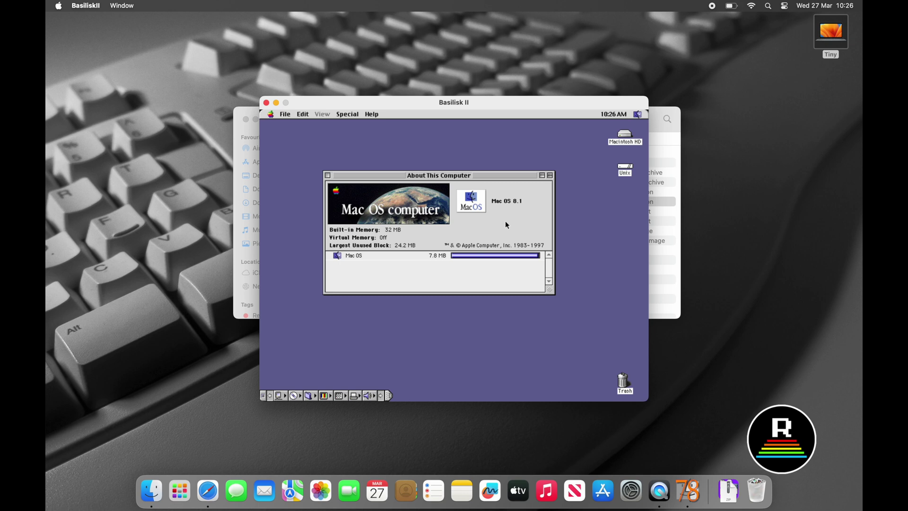
{"action": "left_click", "coordinate": [353, 115]}
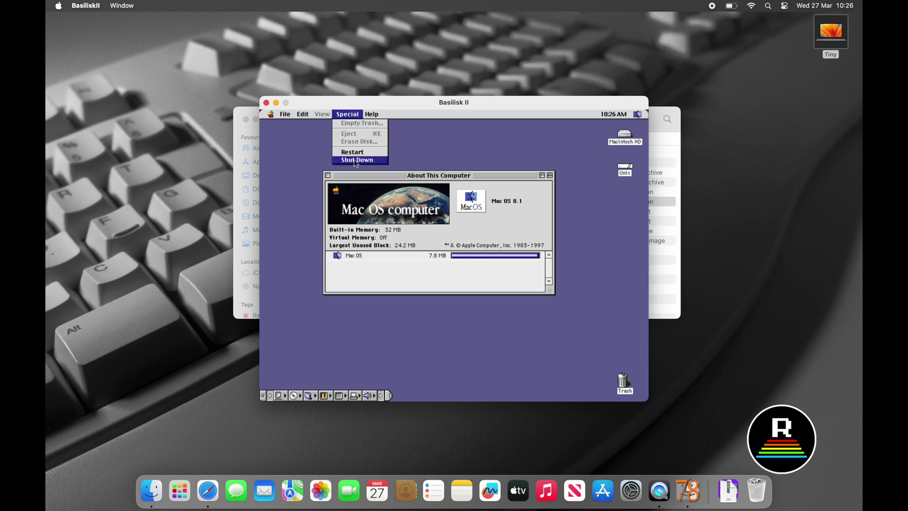
{"action": "left_click", "coordinate": [355, 162]}
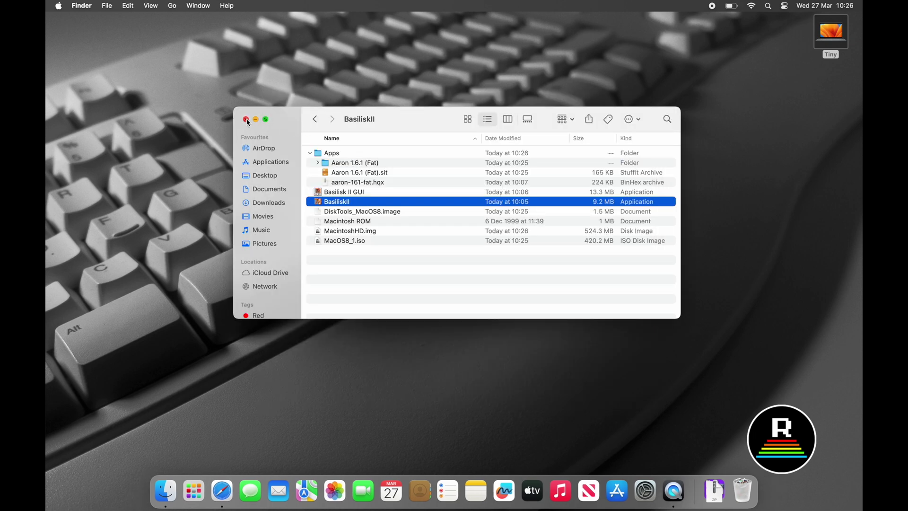